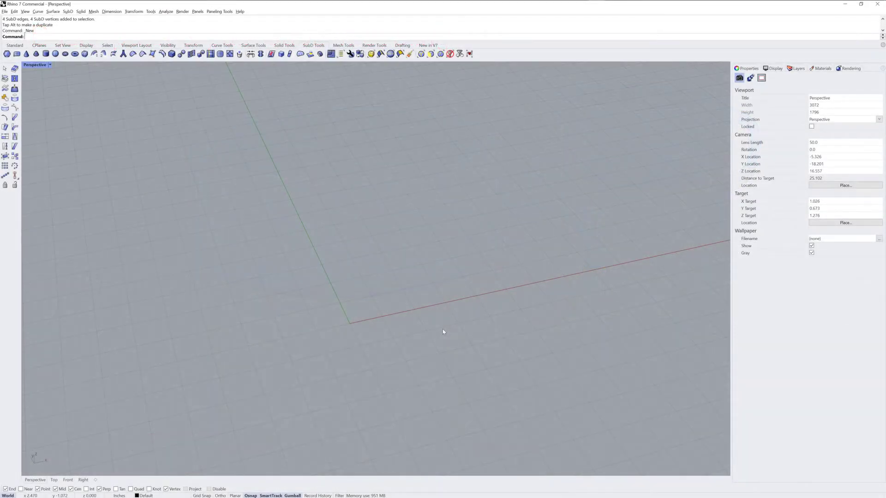
Step: Create a SubD cylinder centred at the origin with a radius of 3 inches and a height of 5 inches
click(45, 54)
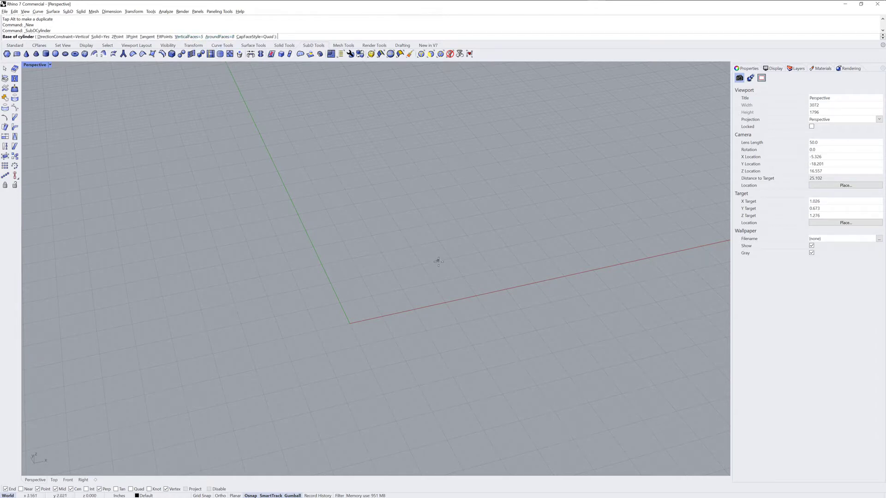
text(0)
key(Return)
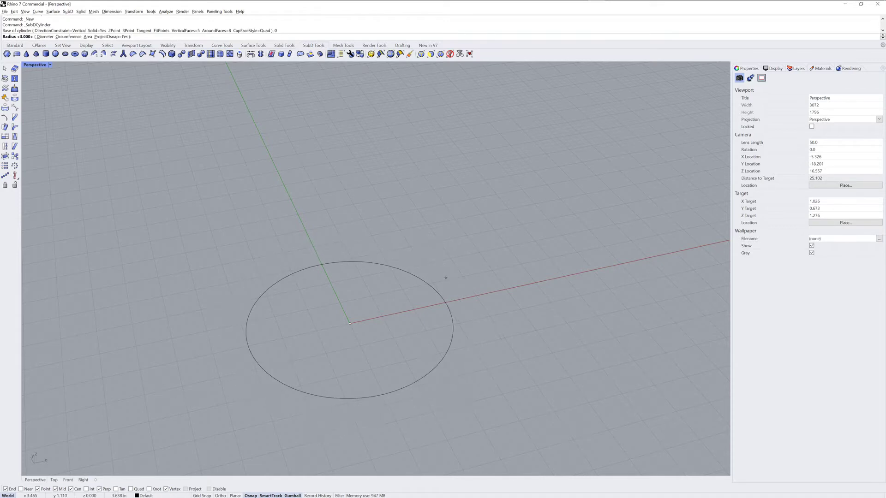
text(3)
key(Return)
text(5)
key(Return)
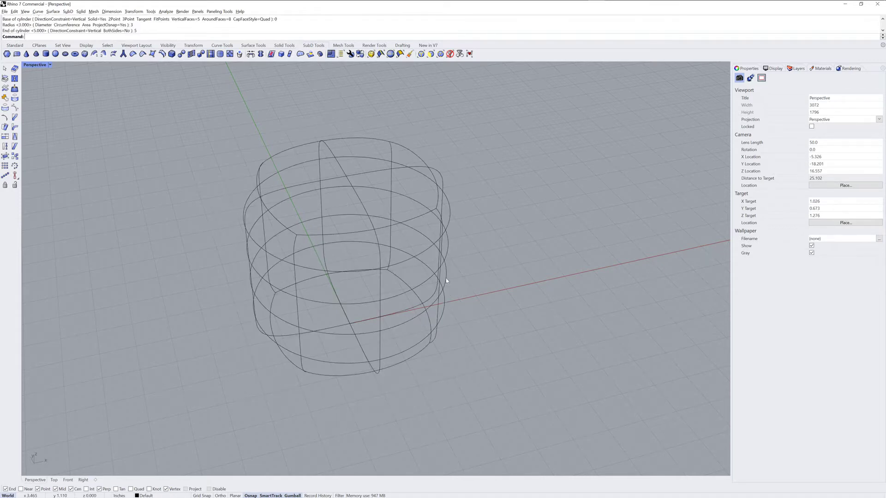
Step: Show the viewport in Shaded mode and delete the four top faces of the cylinder
click(50, 65)
click(46, 103)
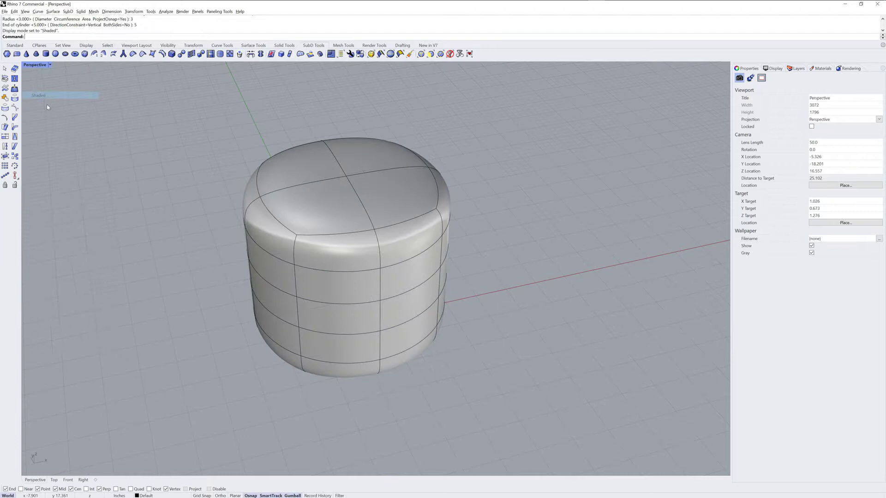
ctrl+shift+click(319, 175)
ctrl+shift+click(313, 210)
ctrl+shift+click(397, 203)
ctrl+shift+click(376, 161)
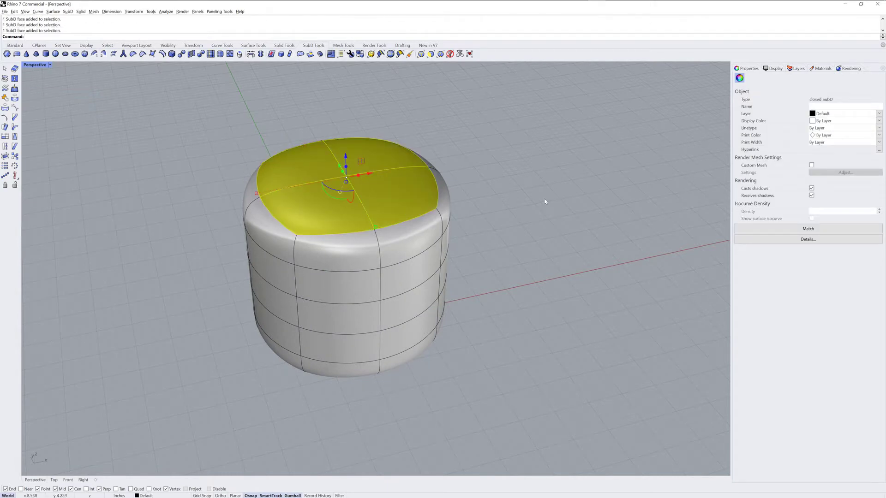
key(Delete)
Step: Offset the open cylinder inward by 0.3 as a solid, flipping all offset directions
click(419, 267)
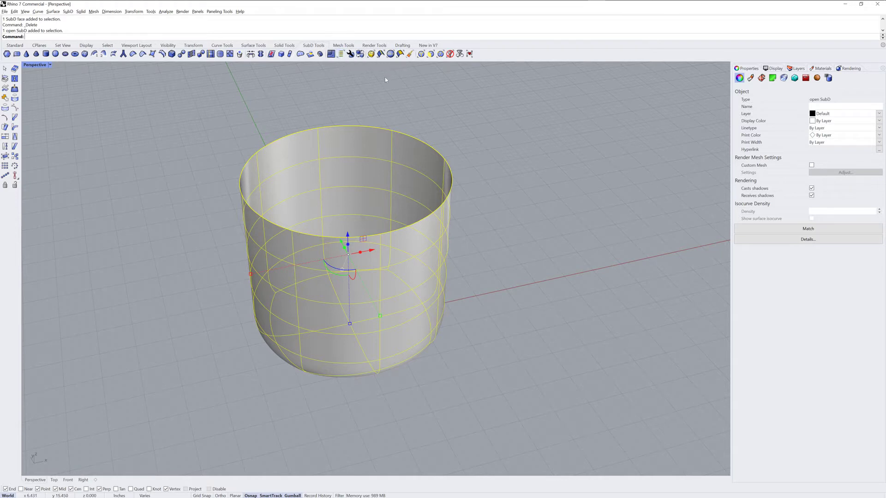
click(320, 54)
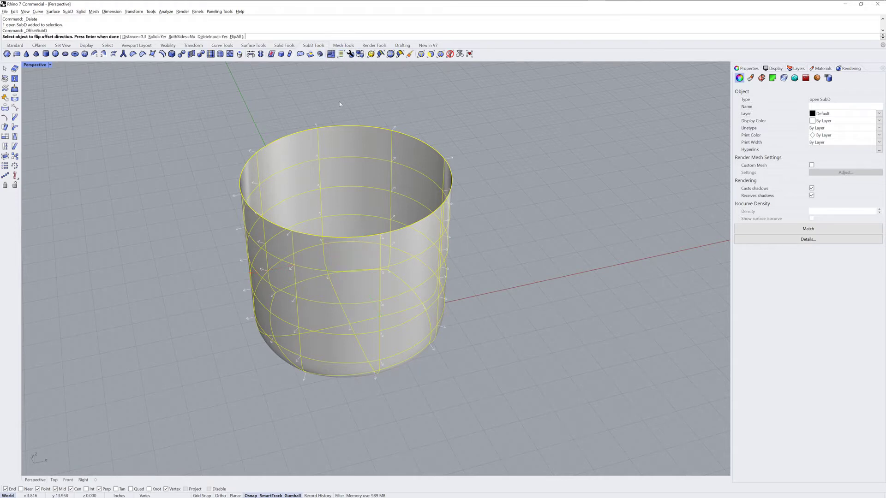
click(236, 36)
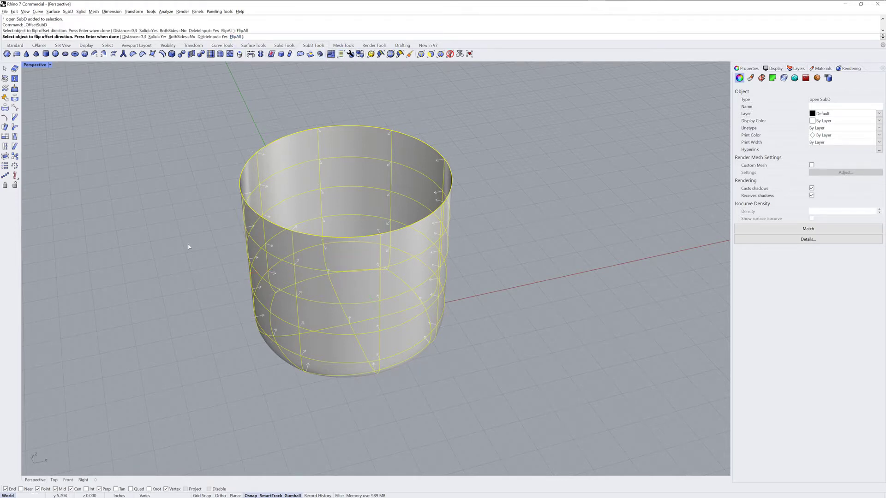
key(Return)
Step: Remove the creases from the inner and outer edge loops of the cup's rim
ctrl+shift+double_click(294, 139)
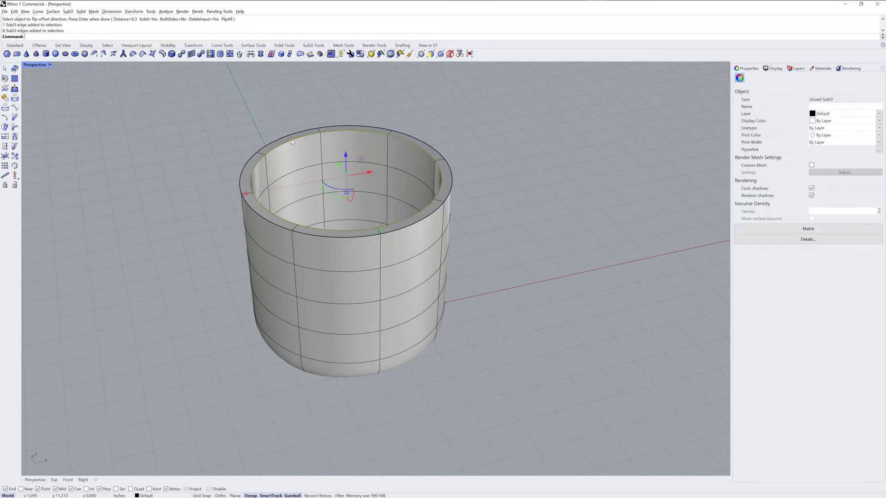
ctrl+shift+double_click(285, 136)
shift+right_drag(338, 235, 379, 256)
scroll(382, 250, up, 3)
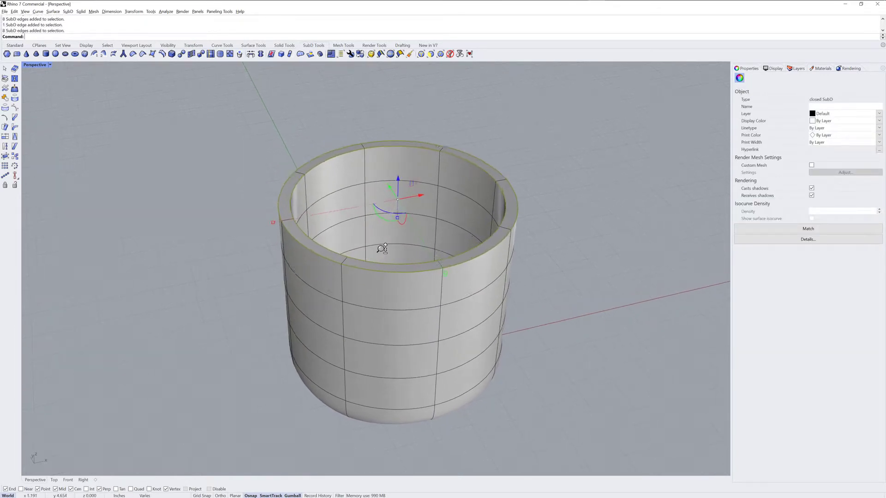
click(133, 54)
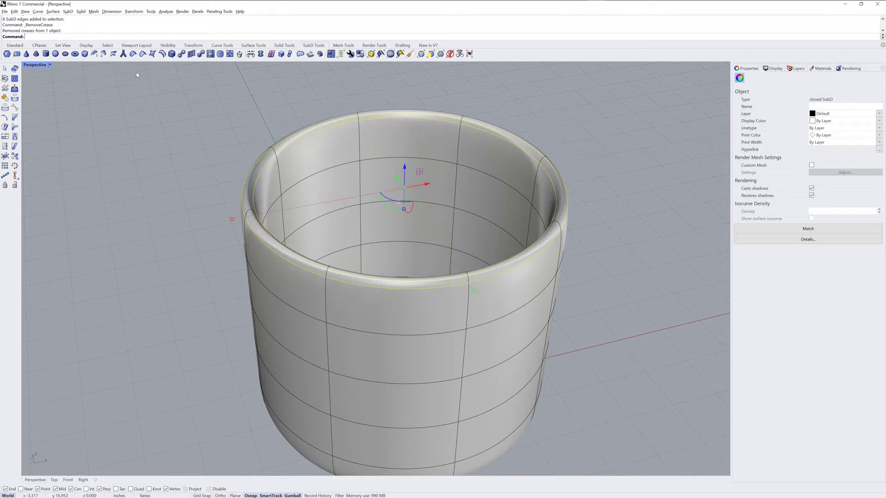
click(638, 270)
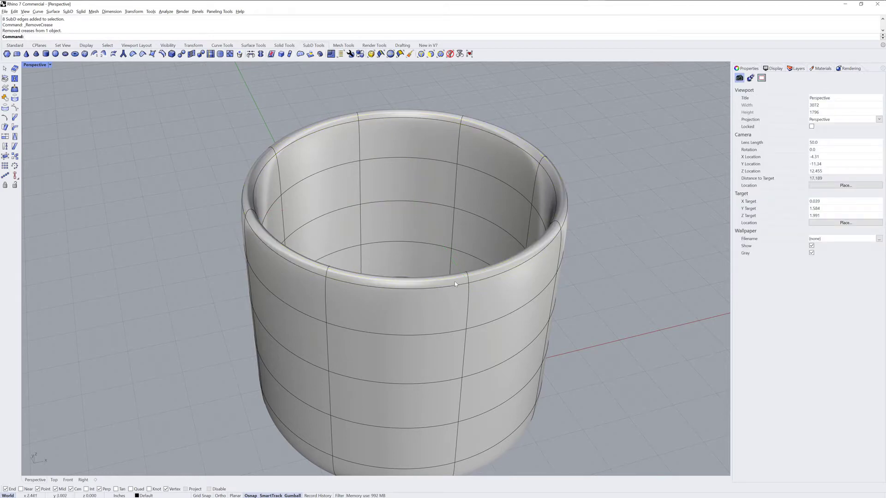
Step: Extrude the full ring of rim faces slightly upward
click(454, 284)
double_click(482, 277)
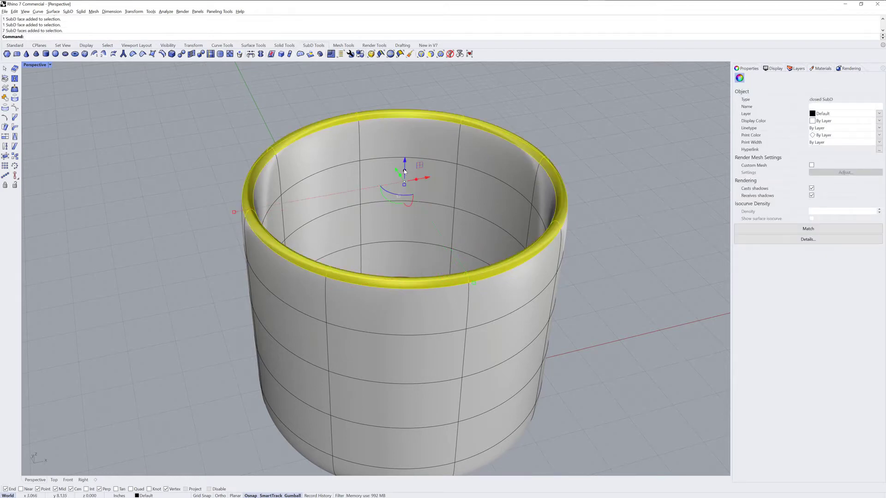
drag(405, 172, 409, 166)
click(642, 225)
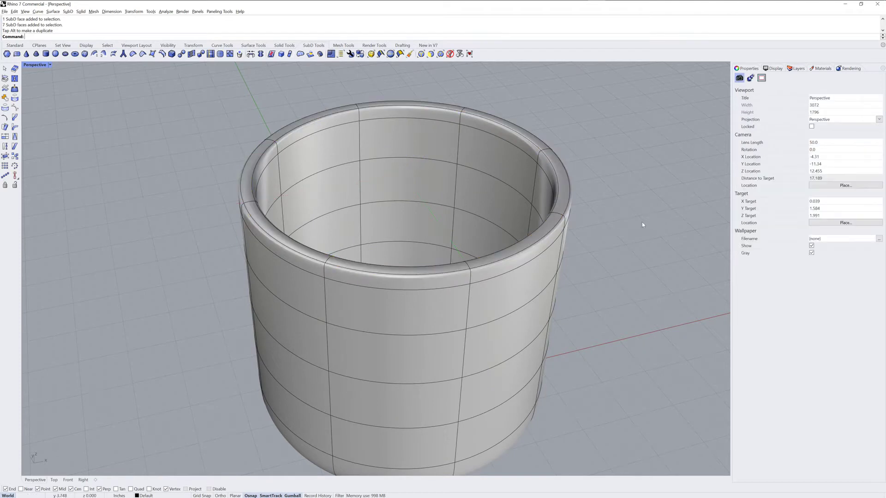
Step: Lower the outer edge loop just below the rim slightly, comparing the flat and smooth SubD display
key(Tab)
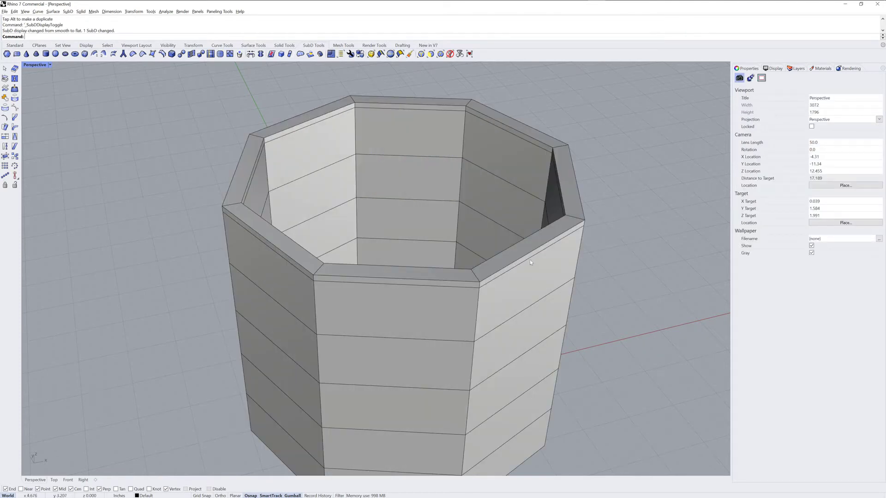
double_click(324, 285)
drag(396, 265, 407, 168)
key(Tab)
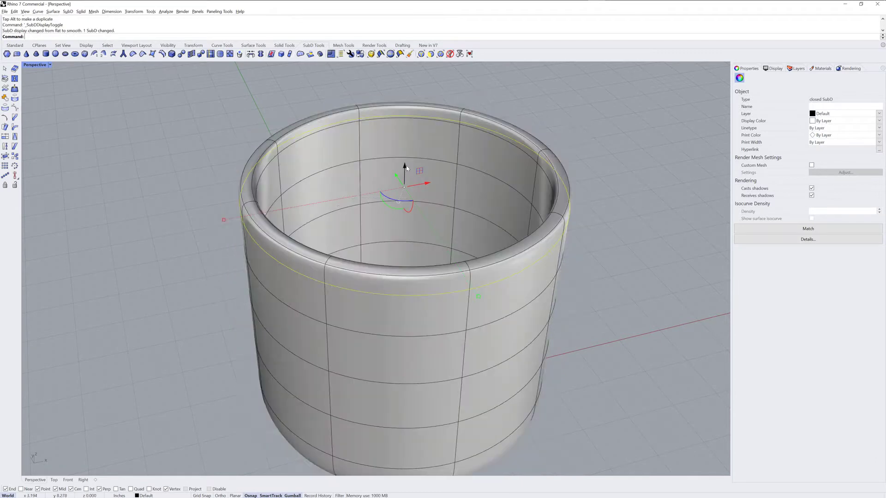
key(Tab)
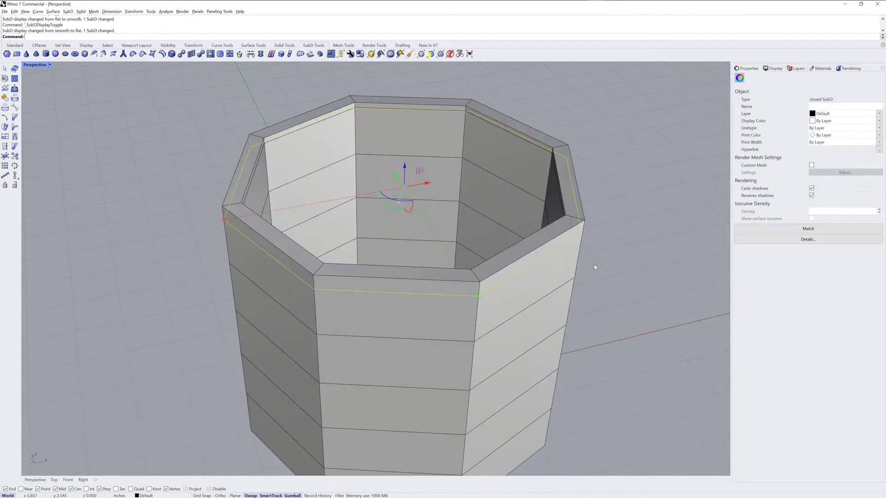
key(Escape)
Step: In smooth display, inset the cup's four outer bottom faces by extruding them while scaling them uniformly toward the centre
scroll(506, 300, down, 4)
shift+right_drag(508, 322, 376, 257)
key(Tab)
ctrl+shift+click(350, 257)
ctrl+shift+click(355, 261)
ctrl+shift+click(359, 300)
ctrl+shift+click(277, 298)
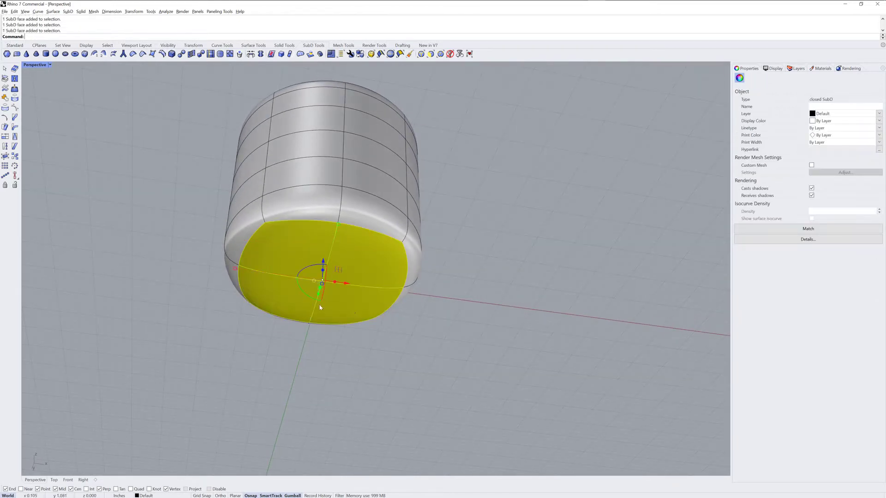
scroll(337, 291, up, 3)
scroll(338, 290, up, 4)
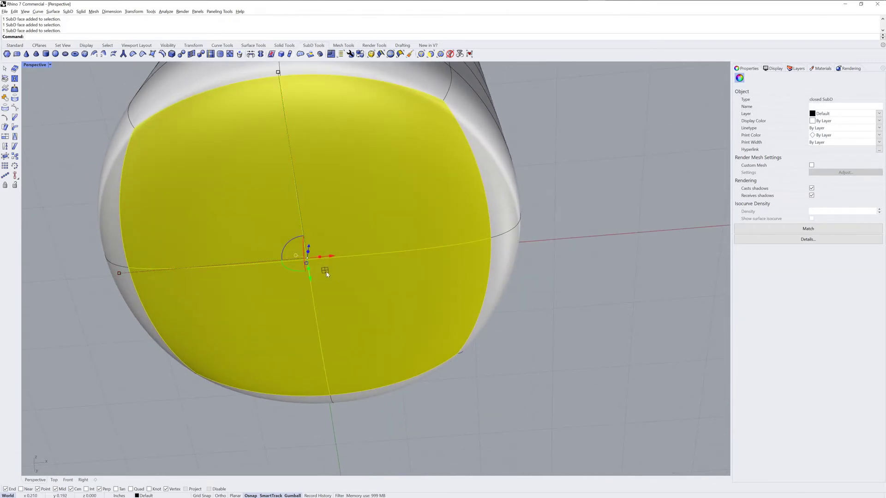
shift+drag(326, 275, 324, 272)
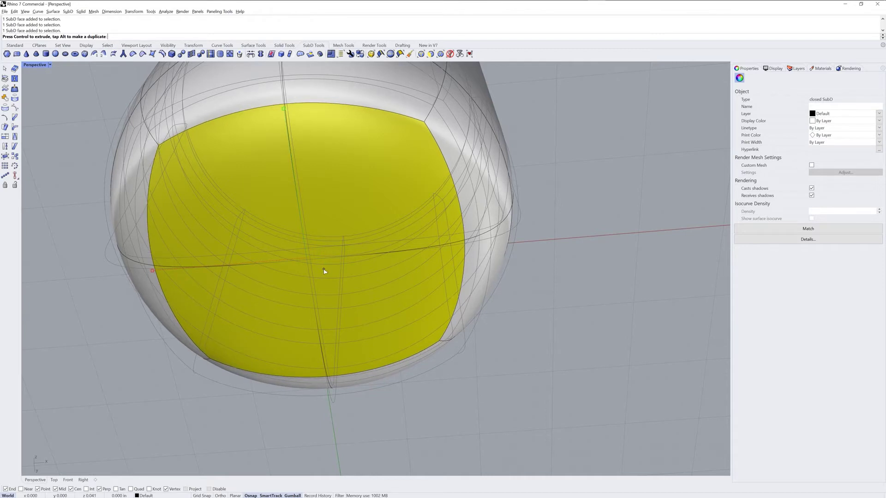
drag(324, 272, 324, 270)
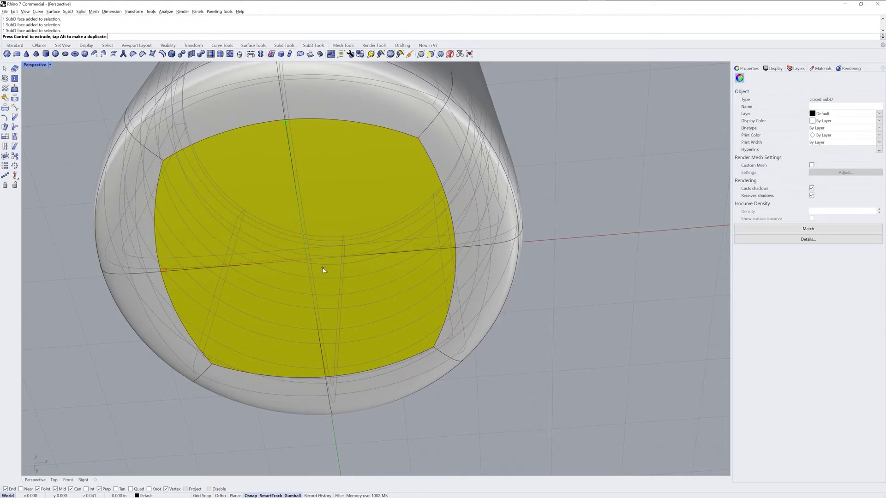
drag(324, 271, 324, 271)
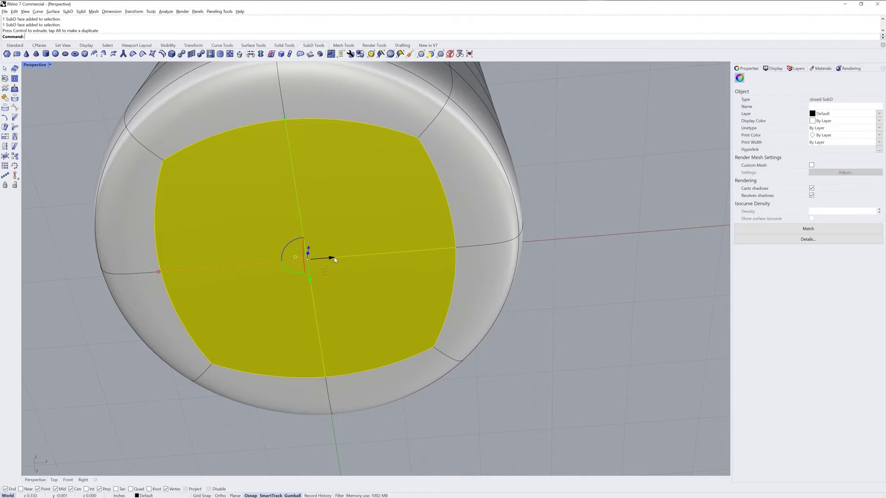
Step: Extrude the inset bottom faces upward about 0.35 inches to form a recess under the cup
right_drag(334, 258, 313, 266)
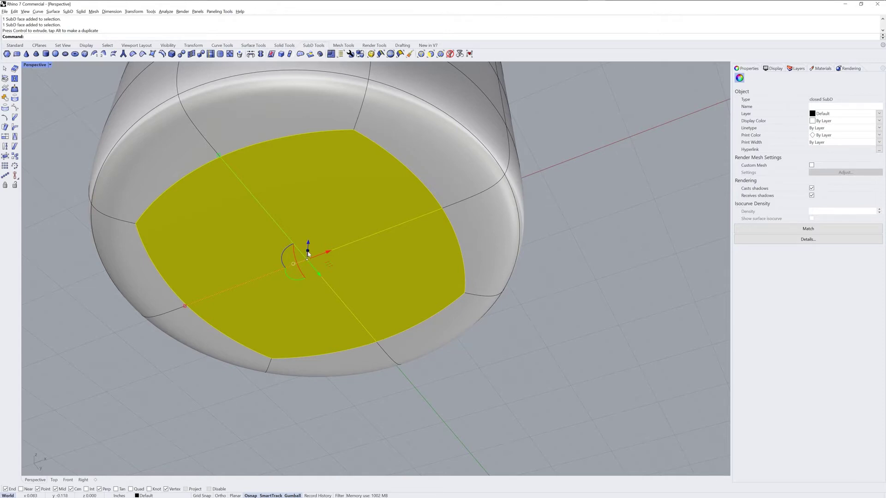
drag(308, 253, 317, 233)
key(ctrl)
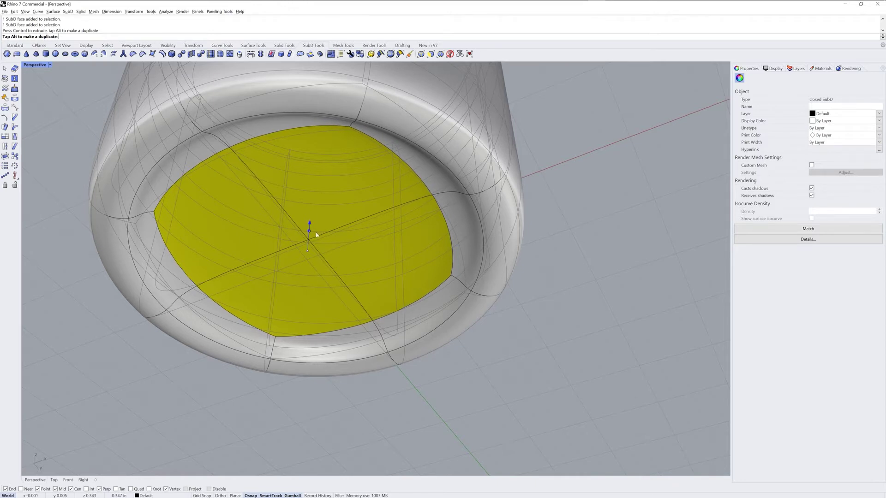
drag(317, 236, 317, 234)
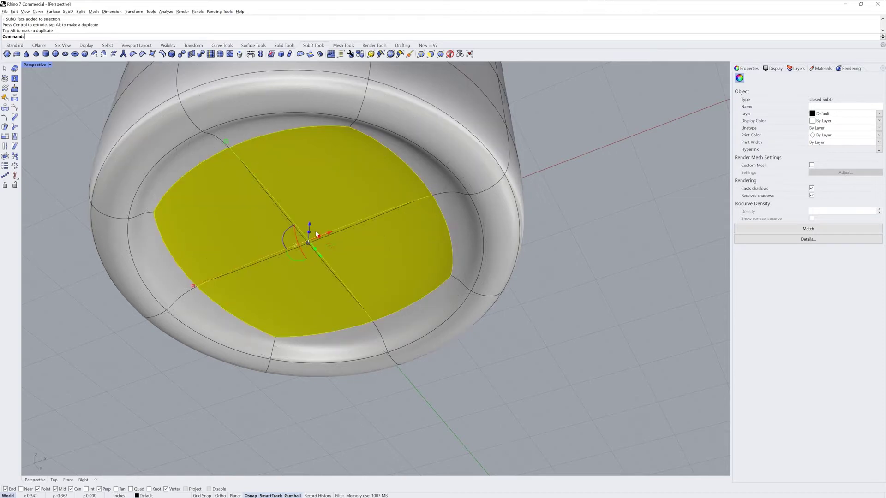
right_drag(317, 234, 415, 263)
click(373, 369)
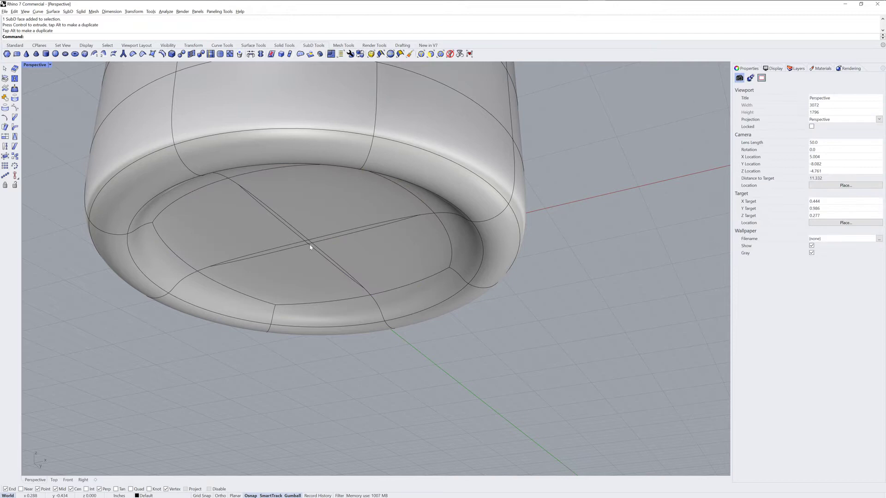
Step: Show the viewport in Ghosted mode and move the cup's four inner floor faces upward, clear of the bottom recess
right_drag(310, 247, 312, 268)
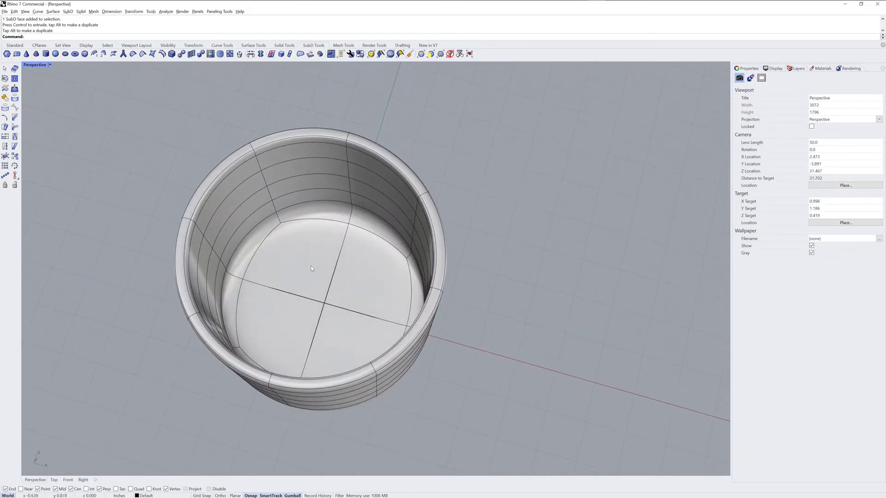
ctrl+shift+click(284, 228)
ctrl+shift+click(389, 253)
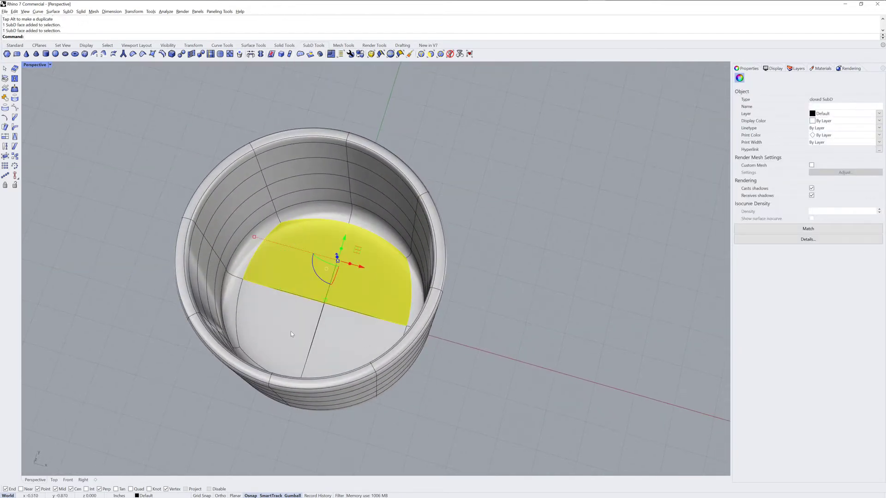
ctrl+shift+click(242, 335)
ctrl+shift+click(396, 336)
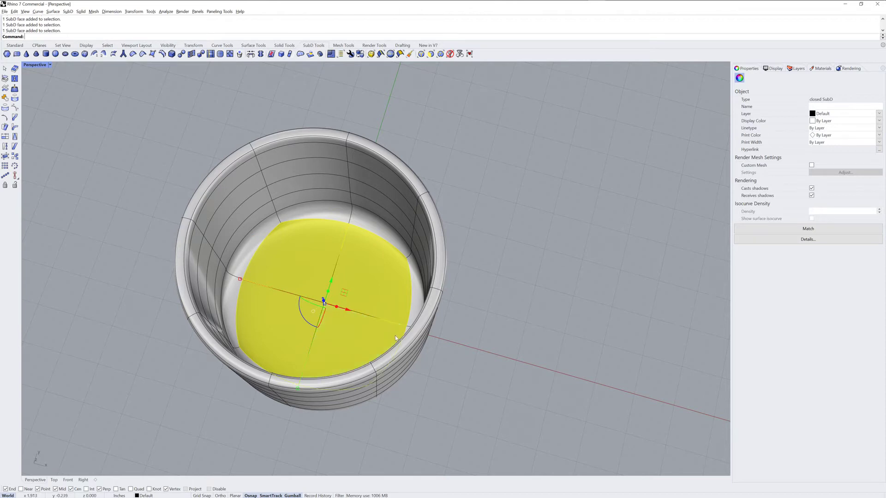
click(50, 65)
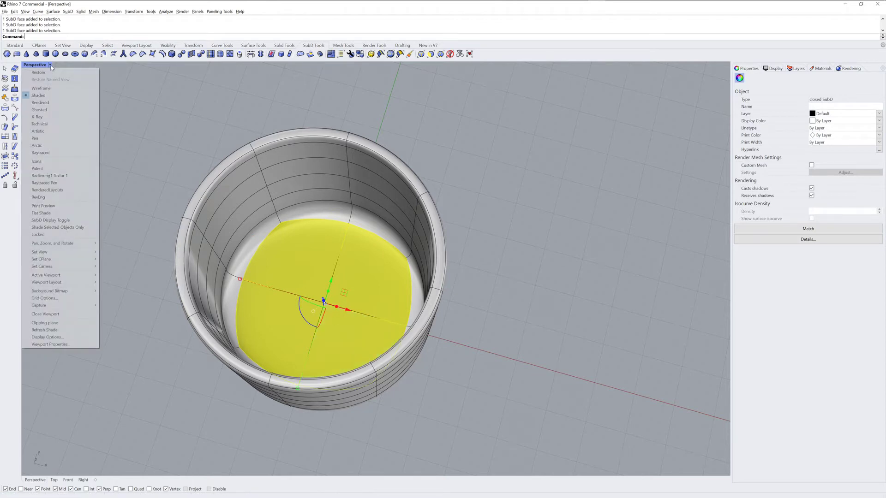
click(50, 111)
right_drag(314, 383, 346, 283)
drag(326, 283, 335, 264)
right_drag(397, 297, 393, 341)
key(Escape)
Step: Lower the inner wall's edge loop nearest the cup floor slightly
double_click(306, 204)
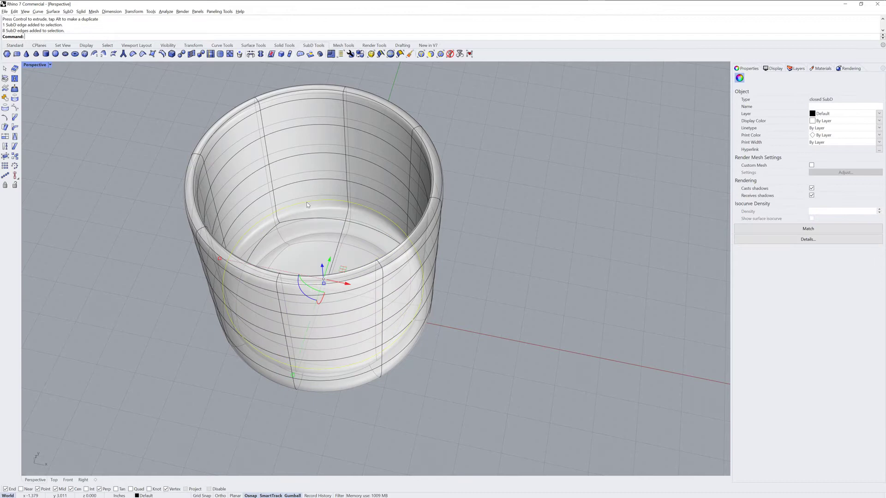
right_drag(306, 205, 364, 227)
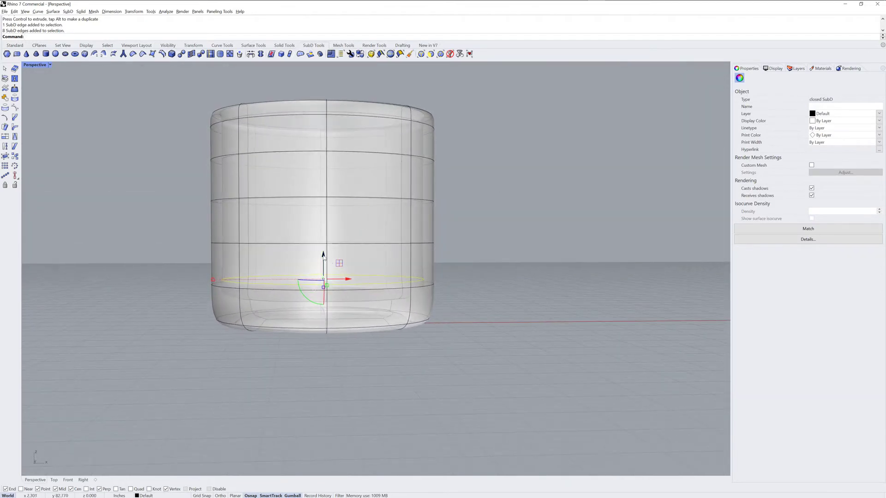
drag(324, 258, 325, 261)
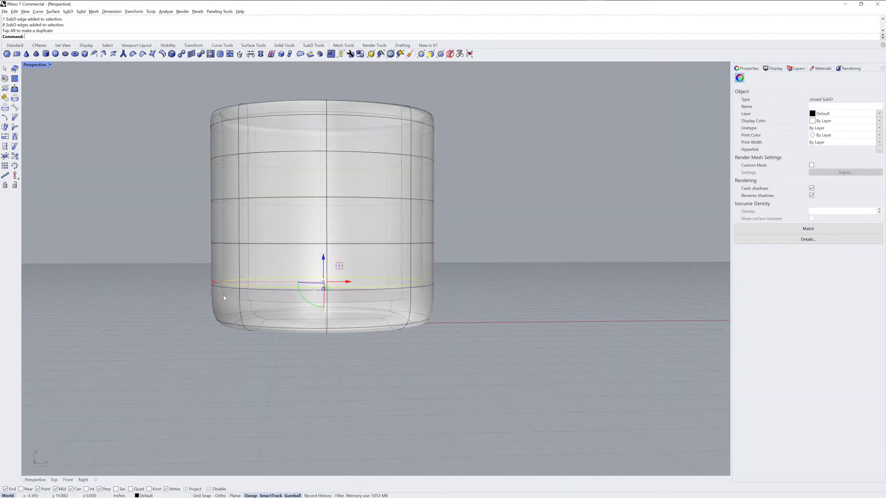
right_drag(284, 300, 464, 357)
key(Escape)
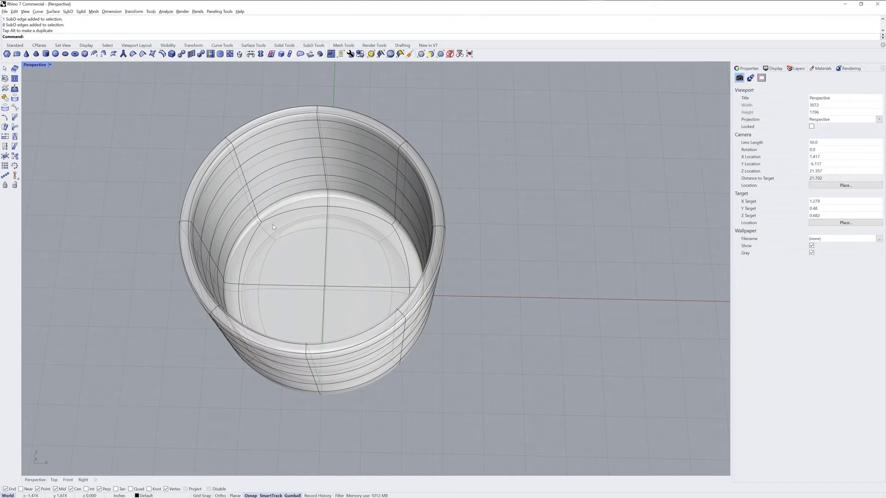
Step: Scale the cup's four inner floor faces down uniformly toward their centre
click(273, 225)
ctrl+shift+click(363, 233)
ctrl+shift+click(355, 307)
ctrl+shift+click(308, 309)
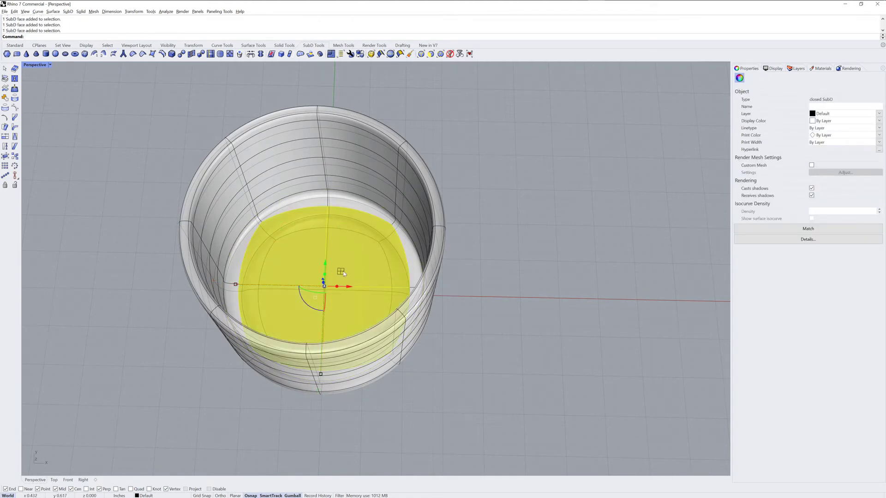
shift+drag(342, 271, 338, 274)
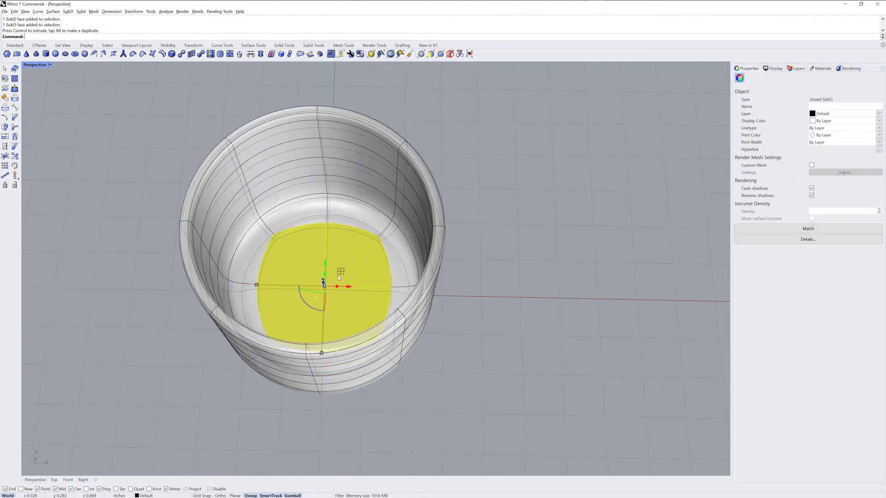
mouse_move(339, 275)
right_down()
mouse_move(326, 297)
mouse_move(324, 276)
mouse_move(319, 328)
mouse_move(329, 278)
right_up()
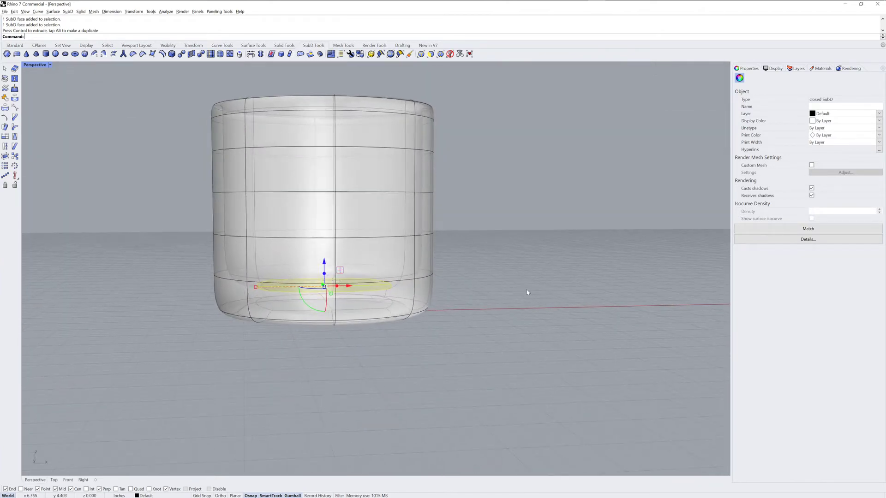
Step: Lower the outer wall's edge loop just above the base slightly, refining its height in flat display
click(528, 293)
right_drag(349, 236, 326, 238)
double_click(336, 270)
drag(326, 238, 326, 243)
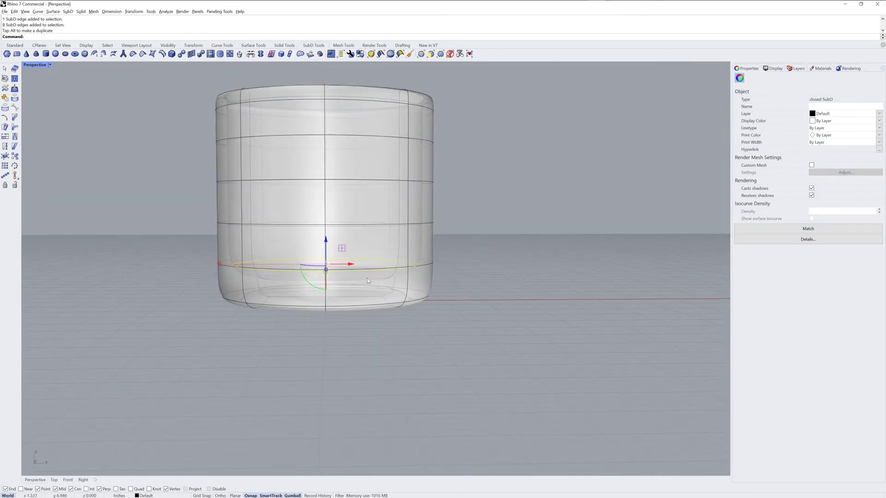
key(Tab)
right_drag(323, 294, 323, 288)
drag(326, 239, 325, 241)
Step: Move the four inner floor faces slightly upward while in flat display
scroll(292, 279, up, 7)
right_drag(291, 274, 295, 326)
click(605, 384)
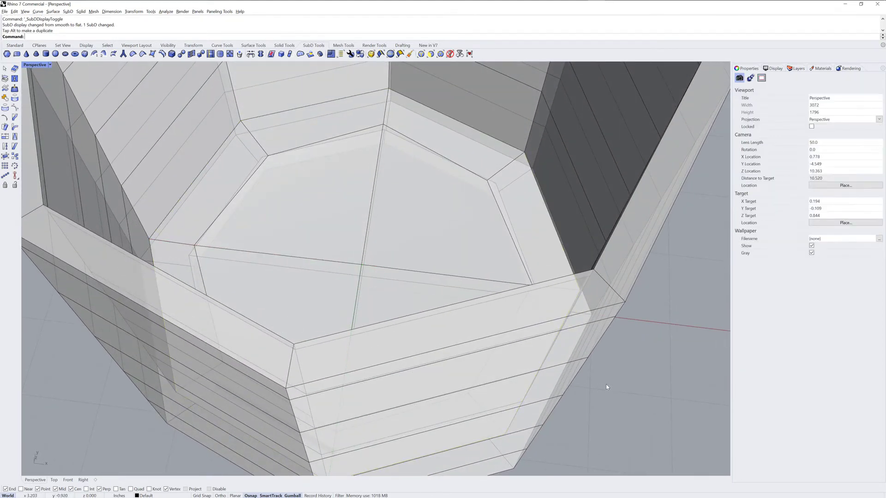
ctrl+shift+click(322, 208)
ctrl+shift+click(413, 223)
right_drag(413, 224, 405, 251)
ctrl+shift+click(392, 299)
ctrl+shift+click(320, 323)
right_drag(366, 343, 359, 275)
drag(357, 273, 356, 271)
Step: Scale the inner floor faces together with the ring of faces around them, and return to smooth display
right_drag(296, 335, 318, 415)
ctrl+shift+click(203, 202)
ctrl+shift+click(266, 147)
ctrl+shift+double_click(266, 147)
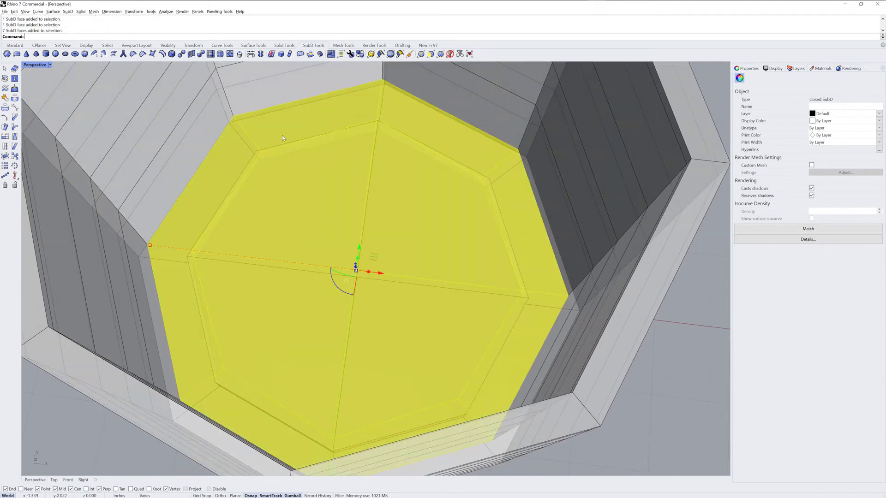
right_drag(379, 335, 315, 372)
key(Tab)
scroll(315, 370, down, 9)
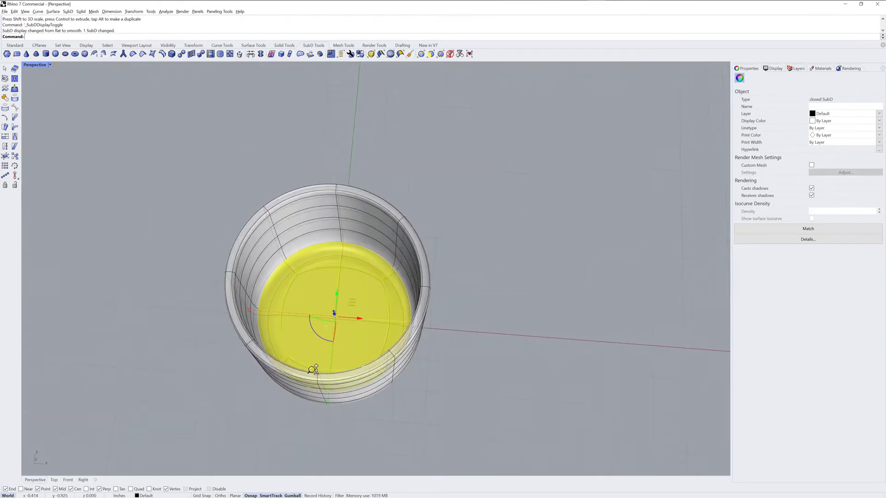
click(480, 349)
Step: Show the viewport in Shaded mode
shift+right_drag(480, 350, 480, 338)
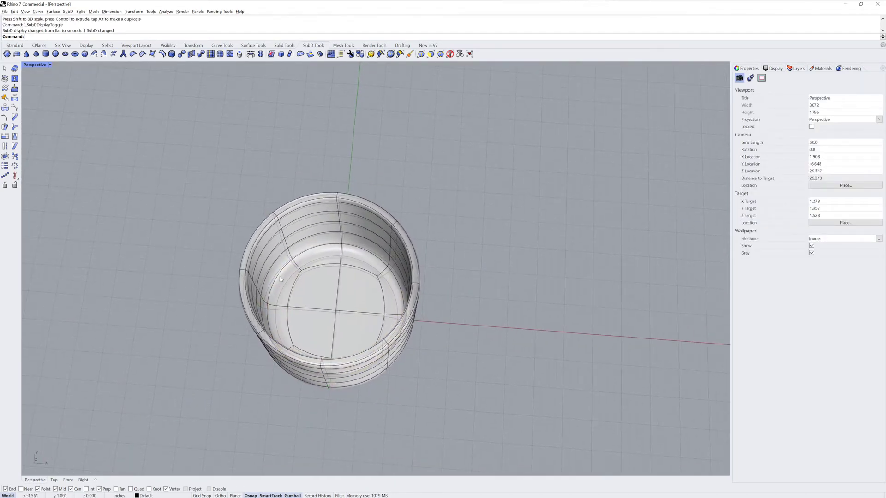
click(49, 66)
click(50, 95)
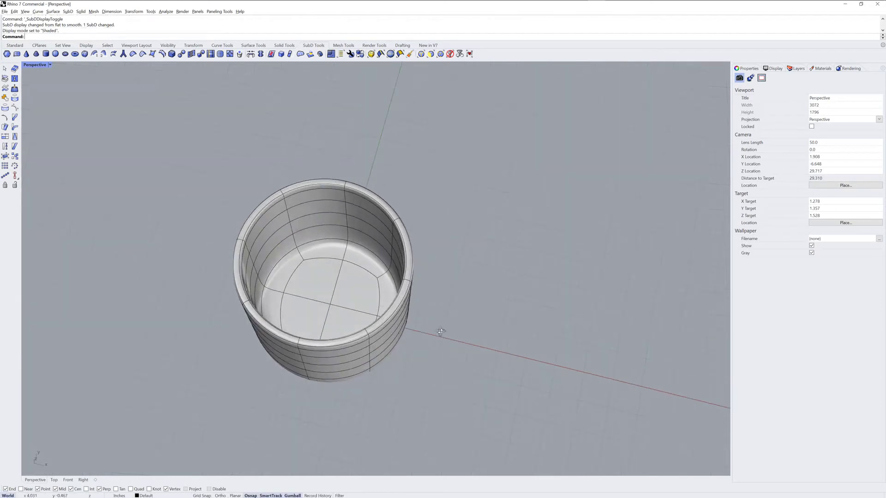
Step: Bevel four connected vertical edges of the outer wall, from below the rim to above the base, using 3 segments
right_drag(440, 332, 409, 302)
scroll(367, 226, up, 5)
ctrl+shift+click(363, 211)
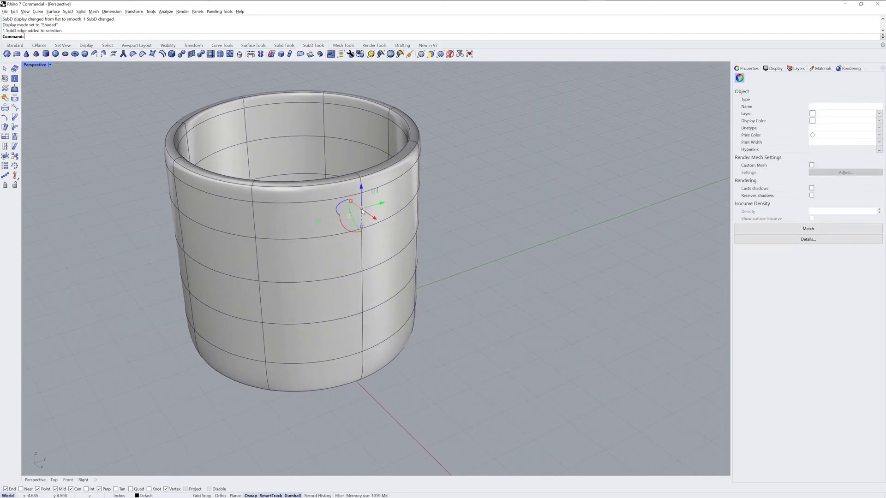
ctrl+shift+click(363, 342)
ctrl+shift+double_click(364, 299)
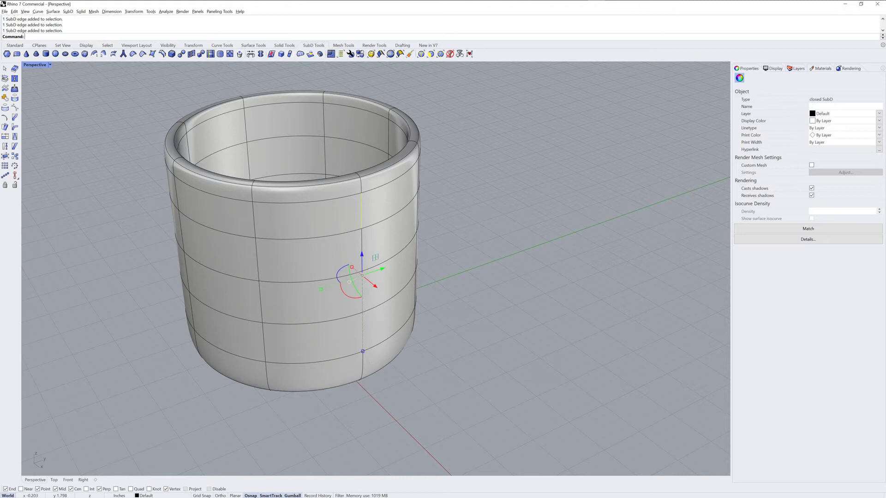
click(295, 495)
click(294, 495)
click(172, 54)
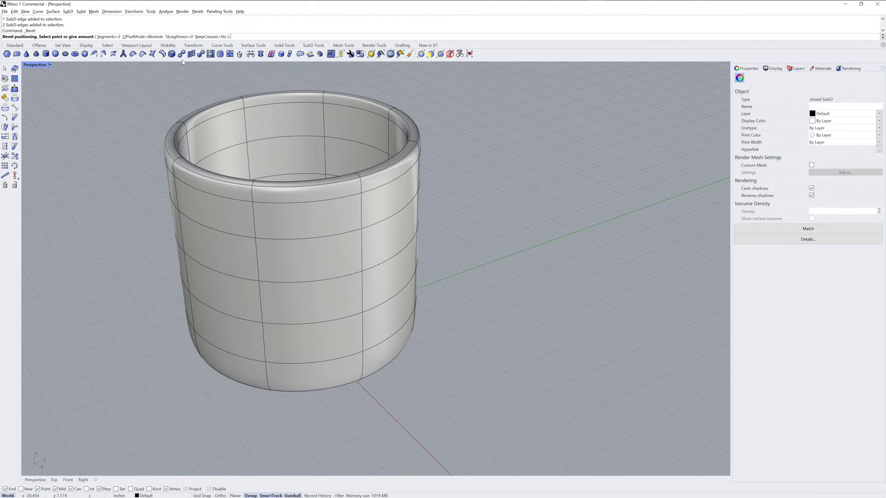
click(391, 229)
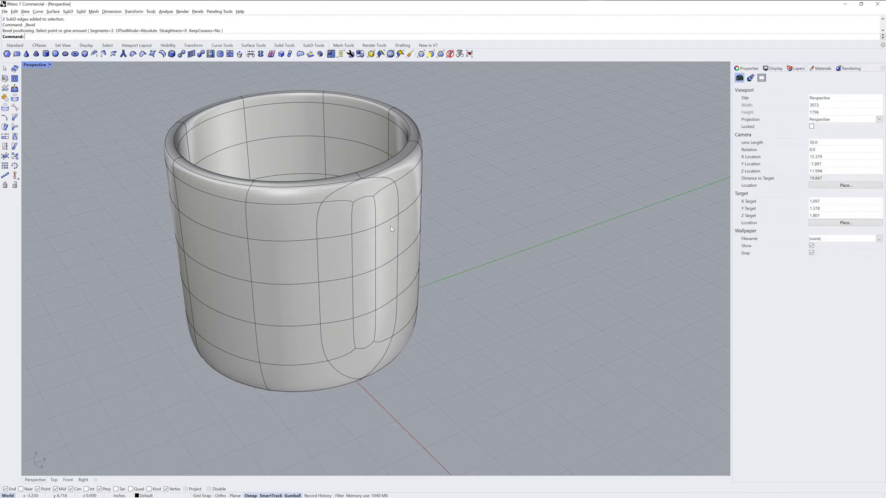
Step: Extrude the upper and lower faces of the beveled strip outward in two stages to form two handle stubs
ctrl+shift+click(367, 220)
ctrl+shift+click(369, 328)
right_drag(369, 329, 427, 316)
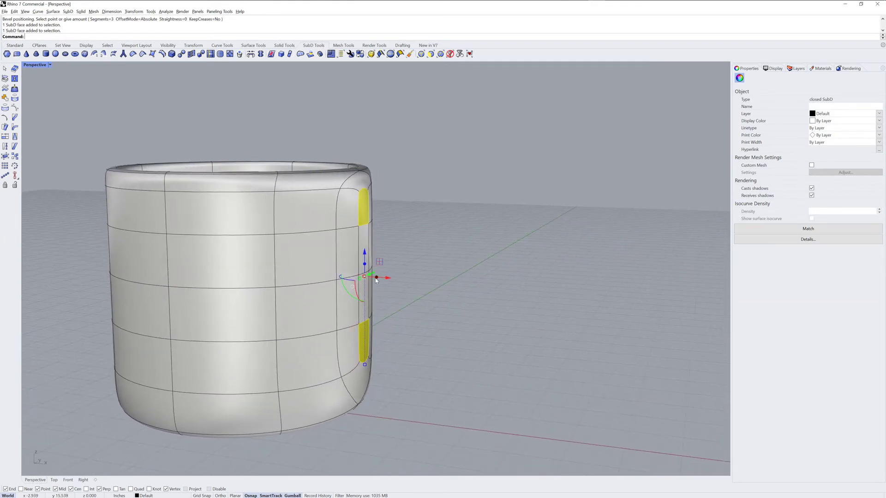
drag(376, 279, 450, 295)
click(466, 260)
Step: Bridge the facing inner faces of the two handle stubs with 2 segments, joined and without a crease
scroll(419, 224, up, 5)
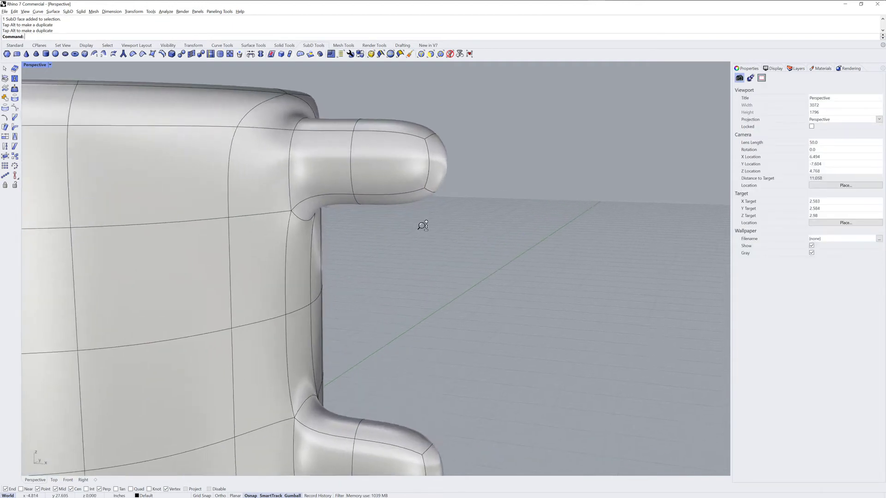
ctrl+shift+click(401, 194)
scroll(431, 280, up, 2)
scroll(431, 280, down, 3)
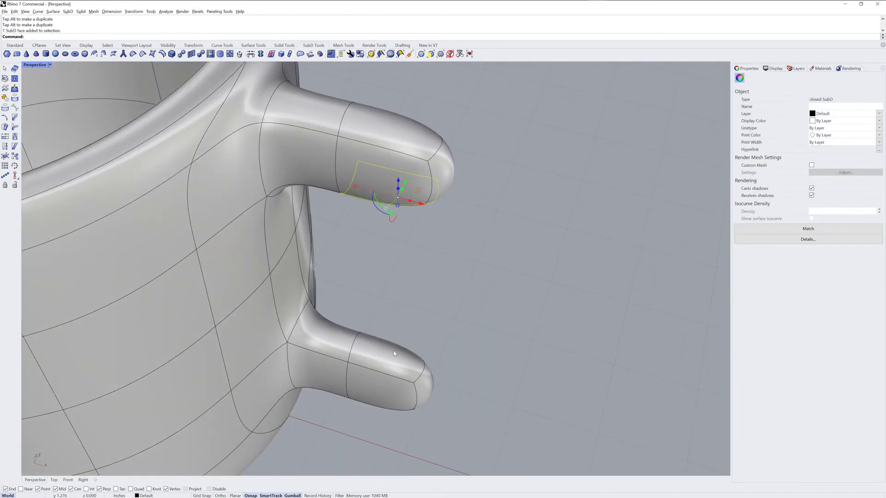
ctrl+shift+click(386, 361)
scroll(415, 276, up, 3)
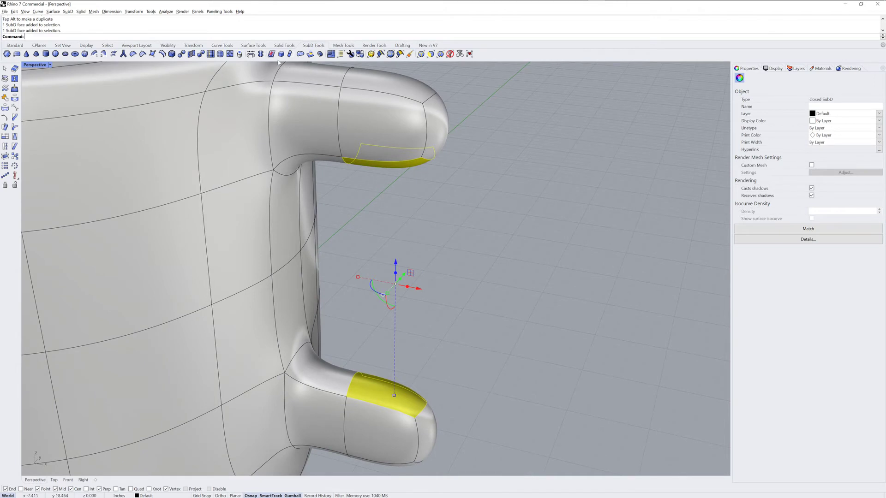
click(251, 54)
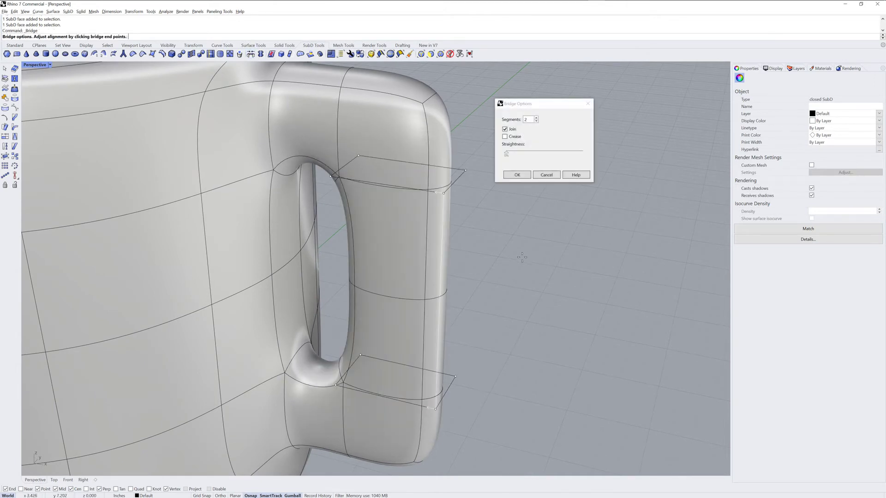
key(Return)
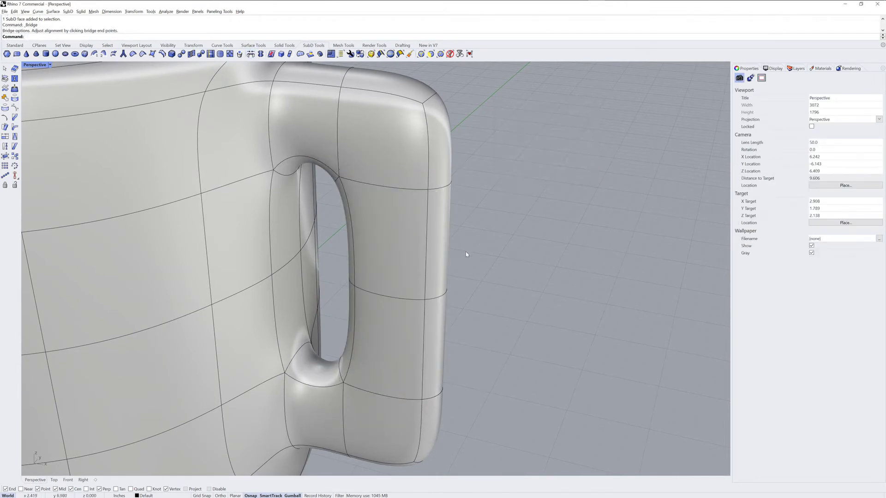
Step: Scale the outer part of the handle narrower along the X direction
scroll(465, 253, down, 5)
right_drag(463, 262, 483, 243)
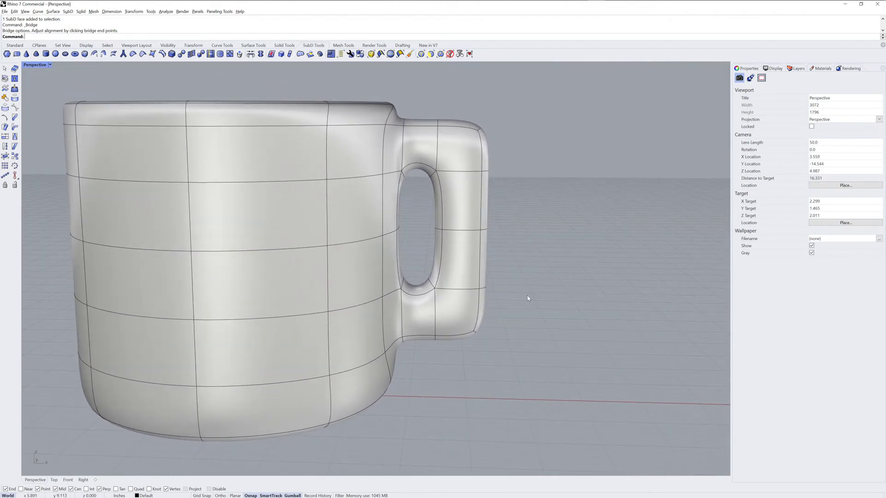
drag(506, 364, 517, 353)
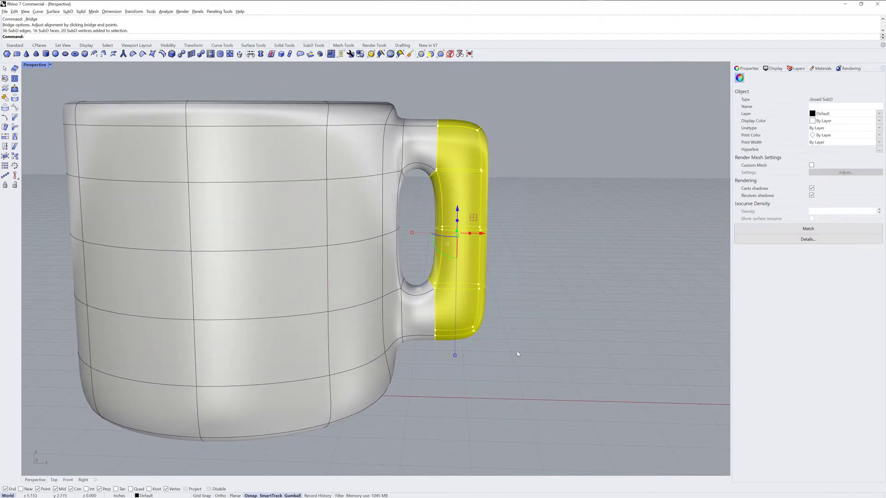
drag(412, 233, 432, 234)
click(505, 387)
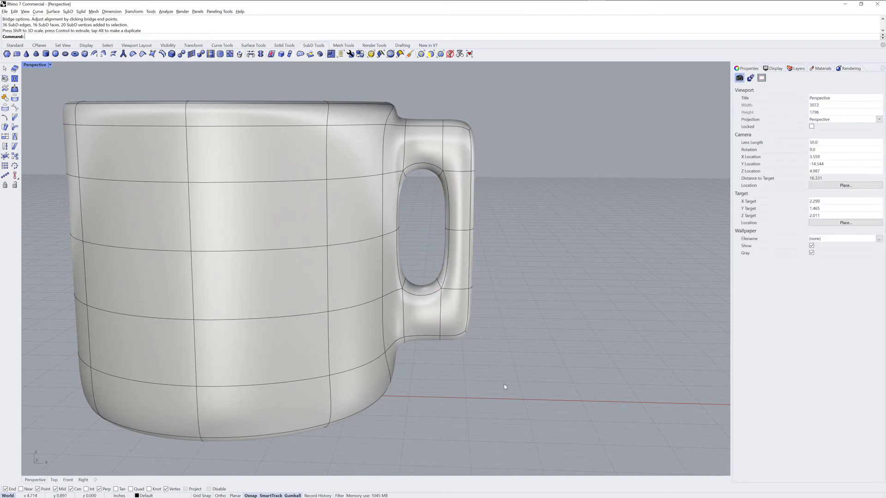
Step: Scale the whole handle across its width
drag(420, 104, 420, 103)
right_drag(421, 104, 417, 252)
mouse_move(417, 251)
mouse_down()
mouse_move(413, 239)
mouse_move(404, 240)
mouse_up()
right_drag(404, 240, 502, 259)
scroll(469, 295, down, 4)
click(493, 272)
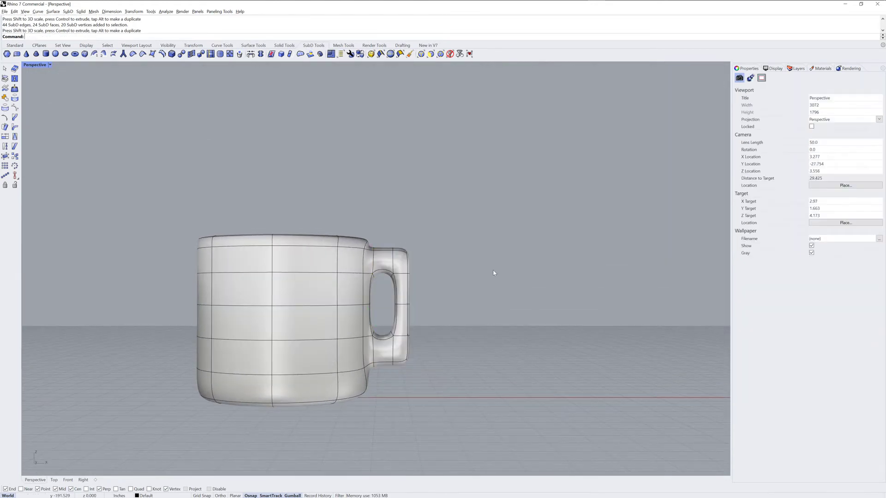
Step: Move the outer part of the handle further away from the cup along the X direction
drag(422, 357, 422, 358)
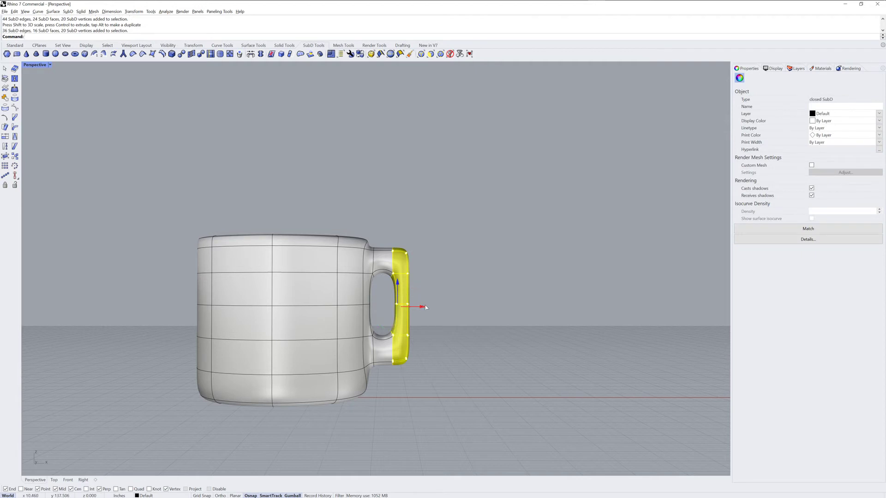
drag(426, 307, 442, 311)
click(491, 293)
Step: Delete the four faces at the handle's upper outer corner
right_drag(485, 281, 434, 276)
ctrl+shift+drag(432, 266, 418, 241)
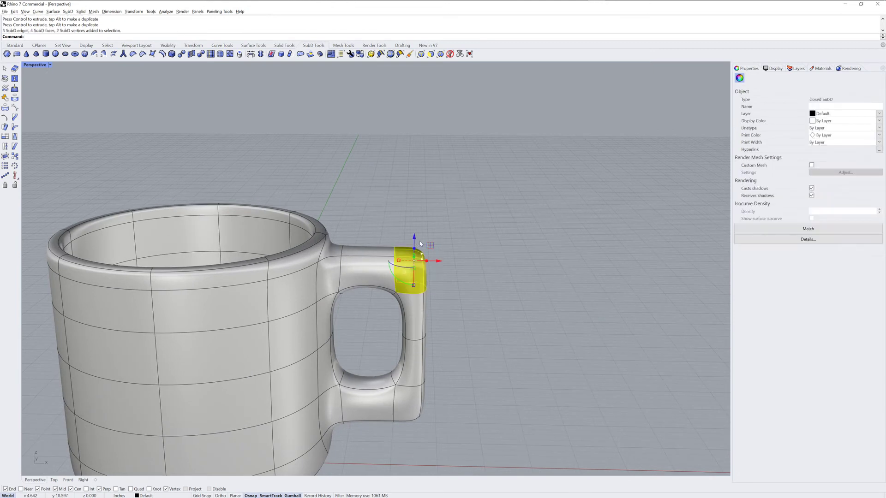
right_drag(464, 285, 469, 253)
key(Delete)
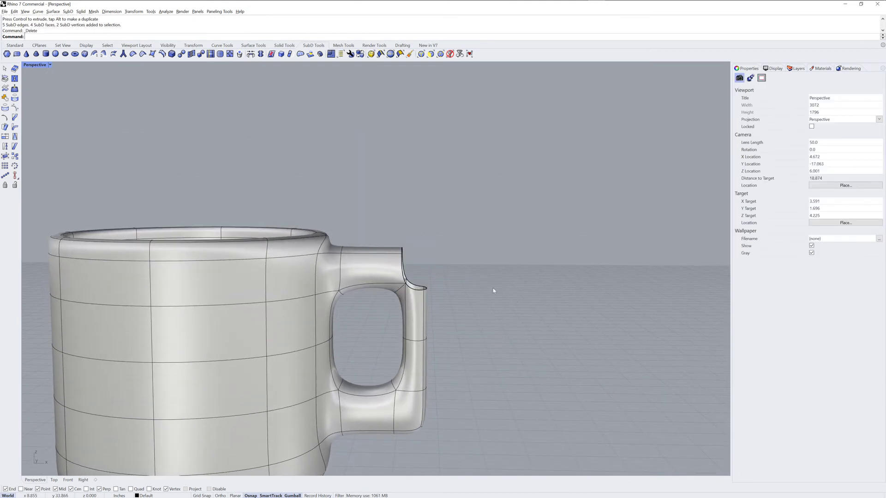
Step: Stitch the two open outer edges at the handle's upper corner at their average location
right_drag(493, 288, 358, 277)
scroll(361, 296, up, 5)
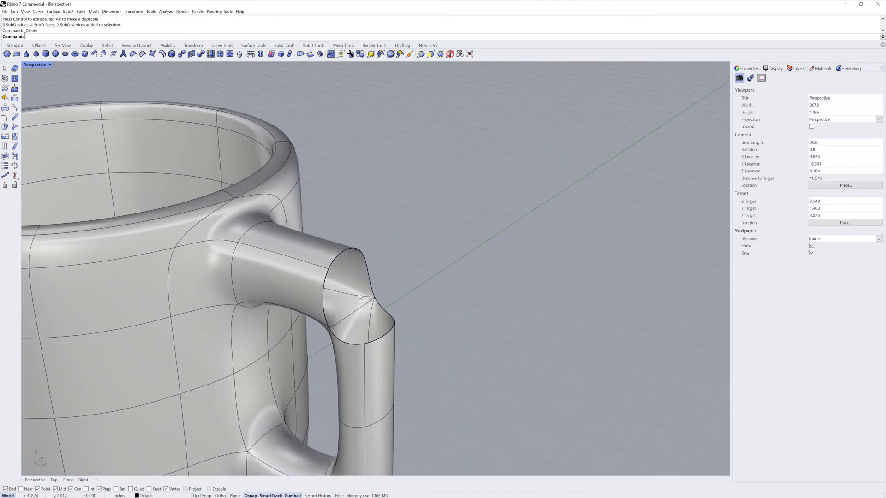
ctrl+shift+click(336, 260)
ctrl+shift+click(378, 339)
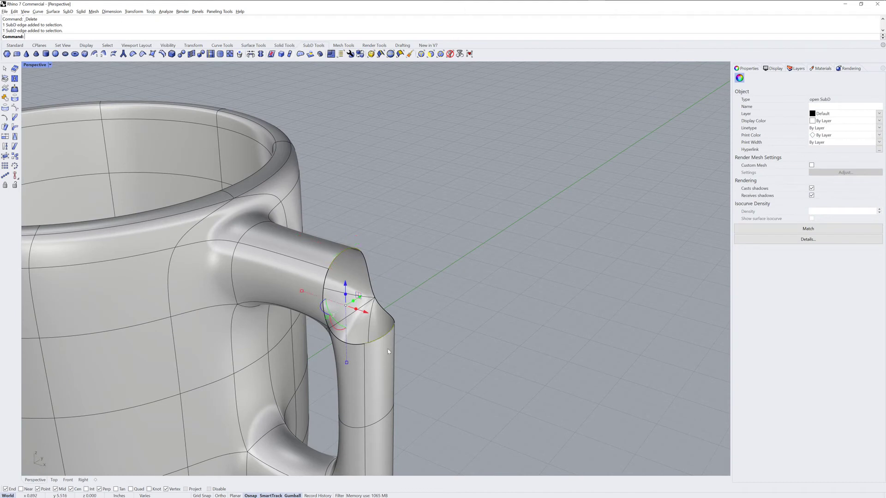
click(191, 54)
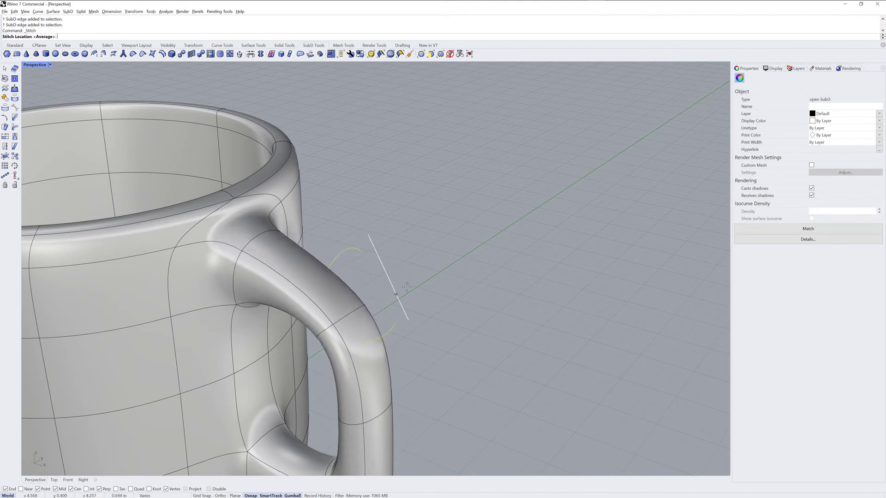
Step: Delete the four faces at the handle's lower outer corner
right_drag(444, 297, 485, 285)
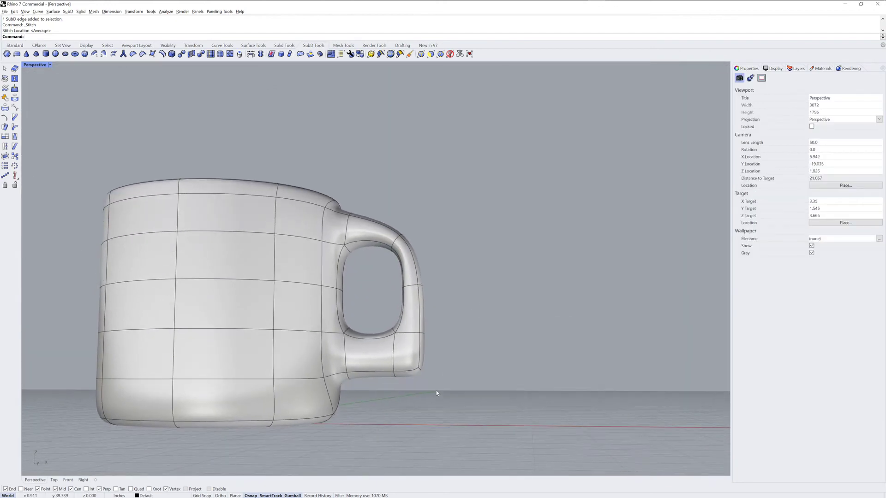
ctrl+shift+drag(437, 391, 408, 356)
key(Delete)
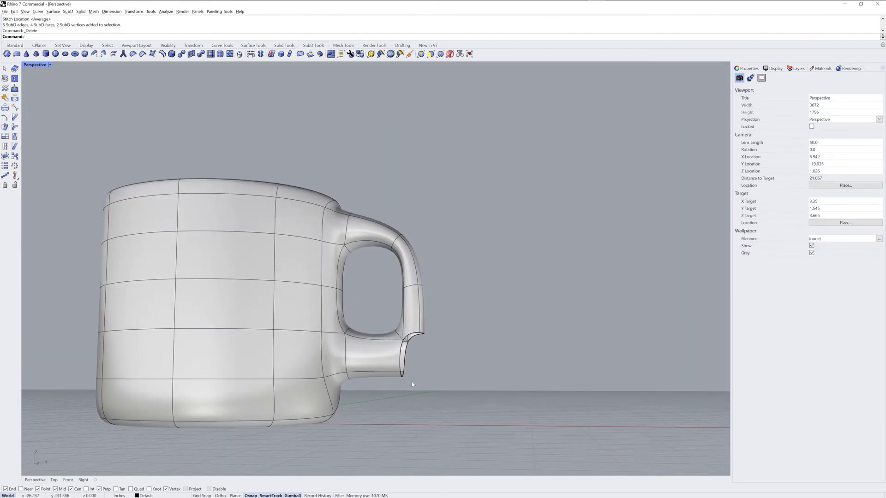
Step: Stitch the two open outer edges at the handle's lower corner at their average location
scroll(408, 373, up, 5)
click(393, 368)
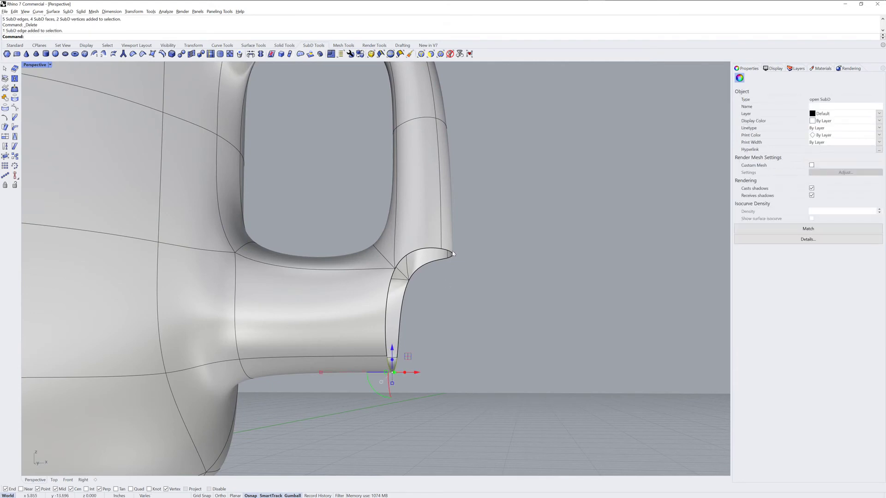
right_click(495, 273)
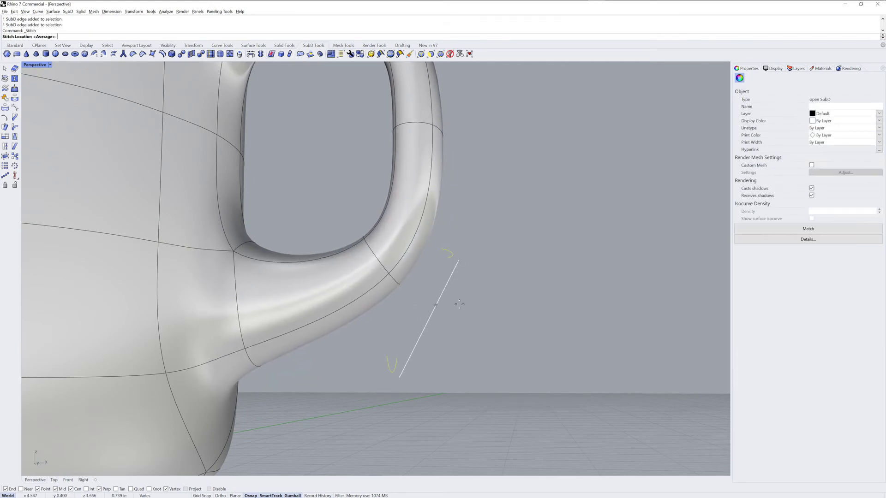
scroll(474, 270, down, 7)
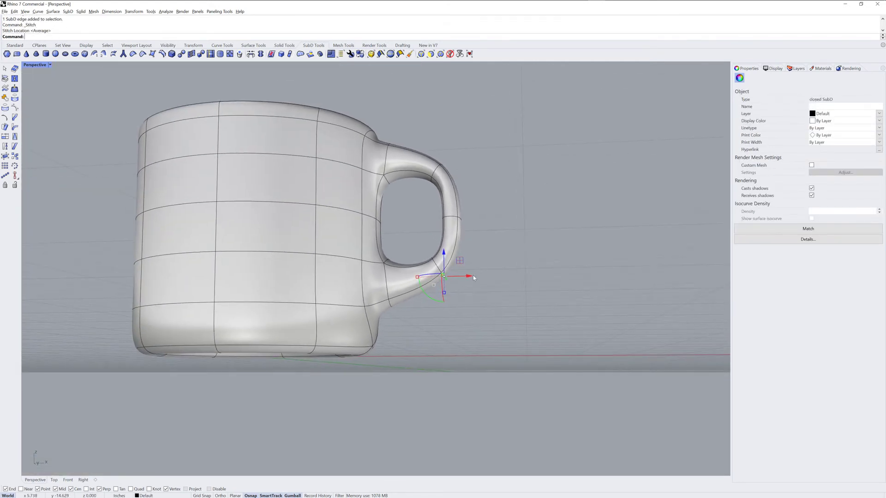
Step: Duplicate the mug along the negative X direction so a separate copy stands beside the original
shift+right_drag(489, 256, 458, 323)
click(477, 292)
right_drag(478, 292, 436, 346)
scroll(476, 313, down, 5)
click(433, 346)
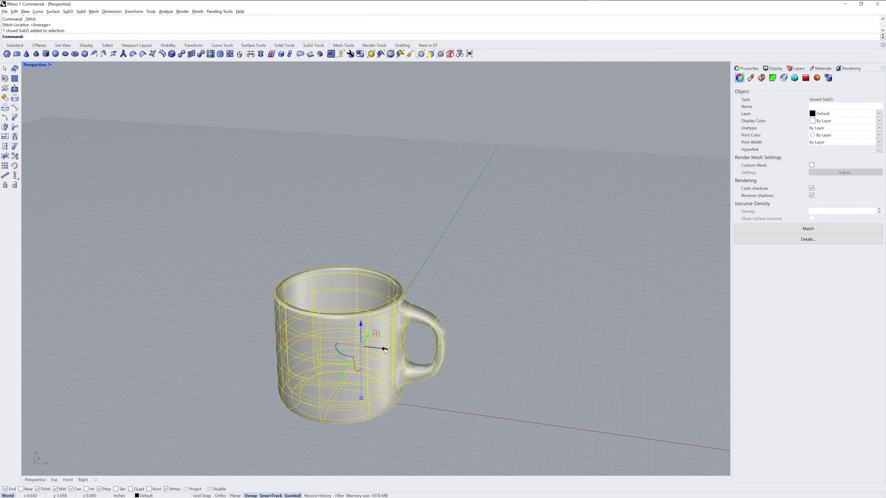
drag(385, 350, 173, 370)
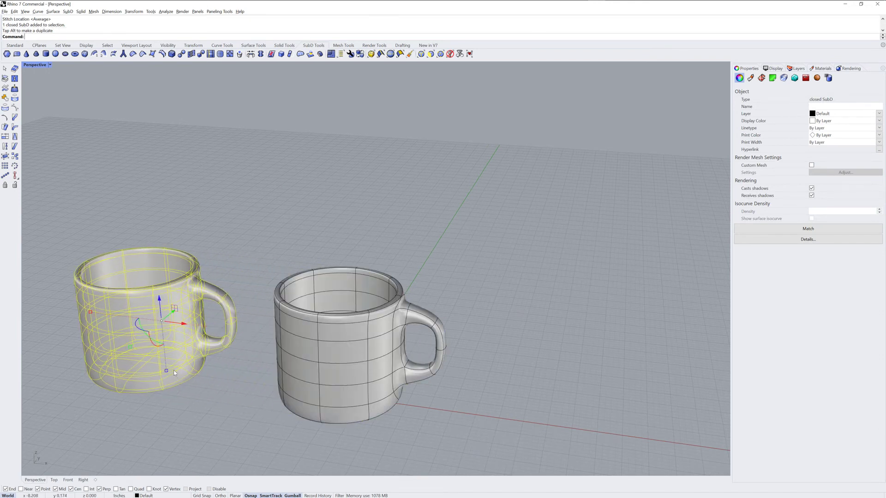
click(448, 390)
right_drag(449, 389, 243, 461)
Step: Show the mugs in the Front view with the Shaded display mode and nothing selected
click(480, 353)
click(81, 479)
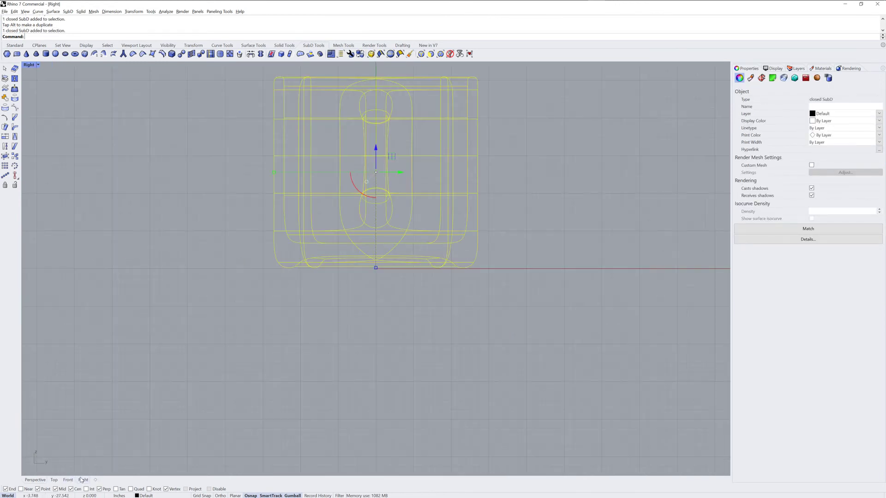
click(68, 480)
right_drag(455, 315, 441, 384)
click(461, 371)
click(39, 65)
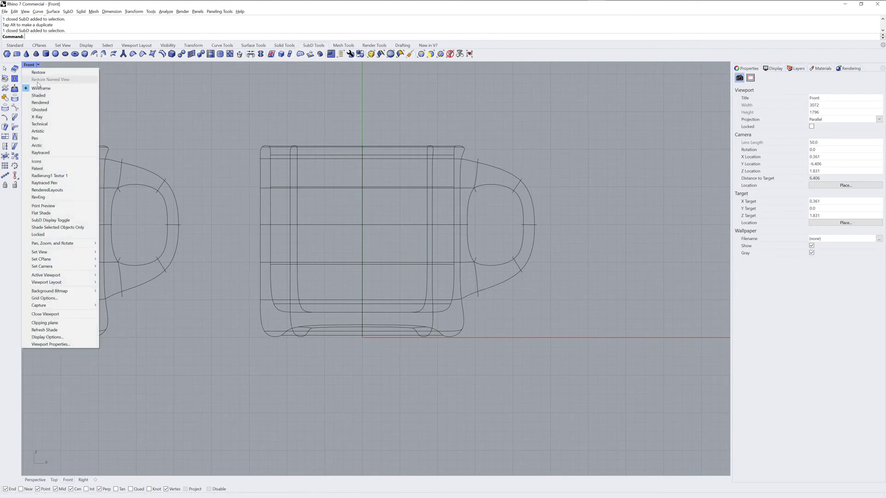
click(41, 95)
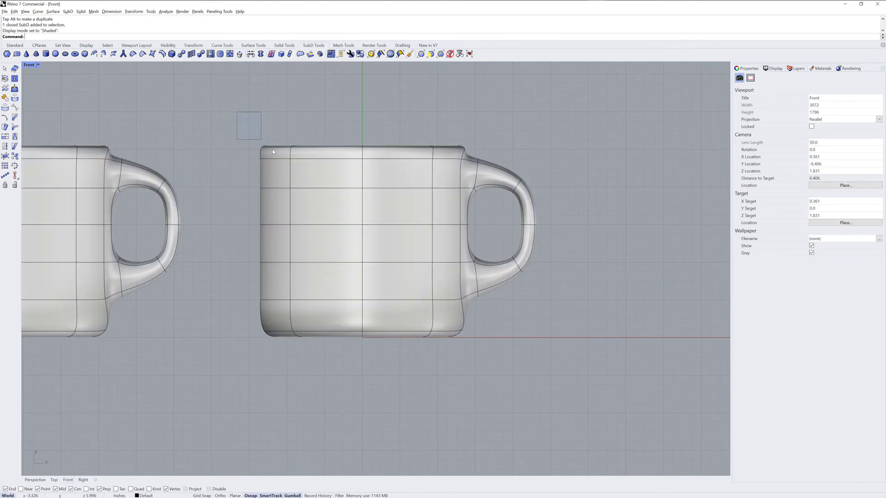
Step: Make the mug at the origin taller by raising all its faces, edges and vertices above the bottom row together with the handle
drag(549, 311, 546, 309)
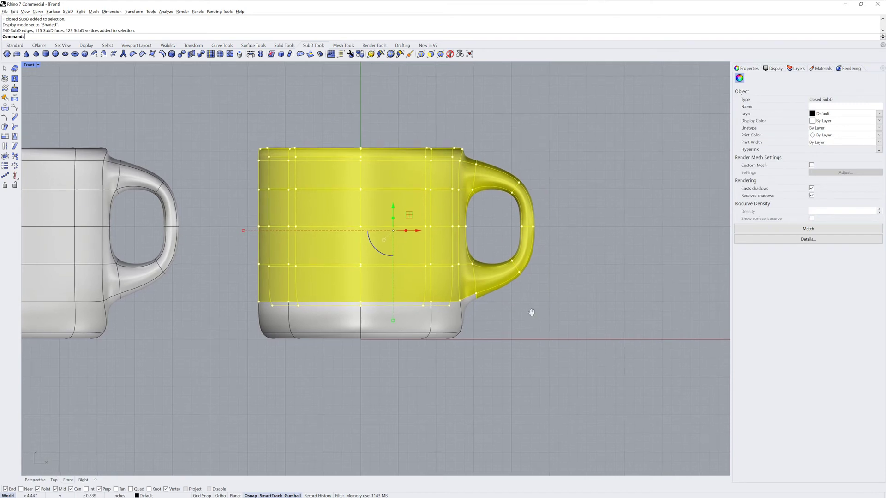
click(43, 480)
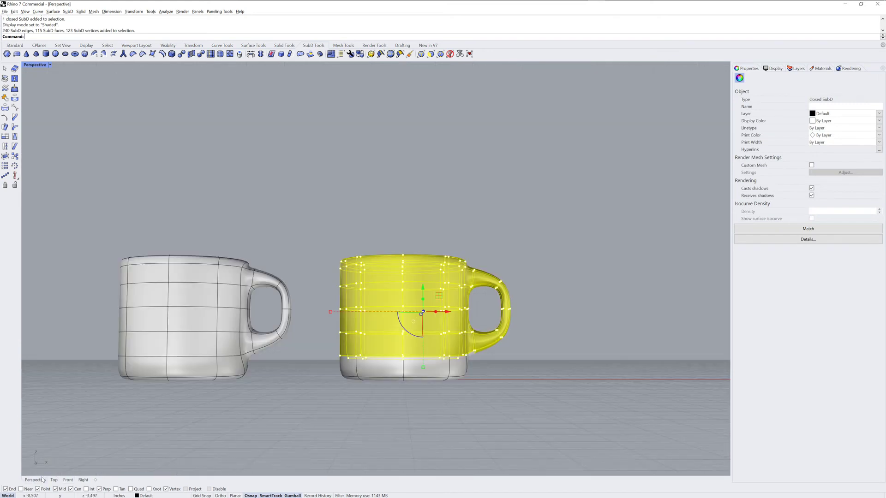
mouse_move(541, 298)
right_down()
mouse_move(545, 340)
mouse_move(526, 328)
mouse_move(538, 304)
right_up()
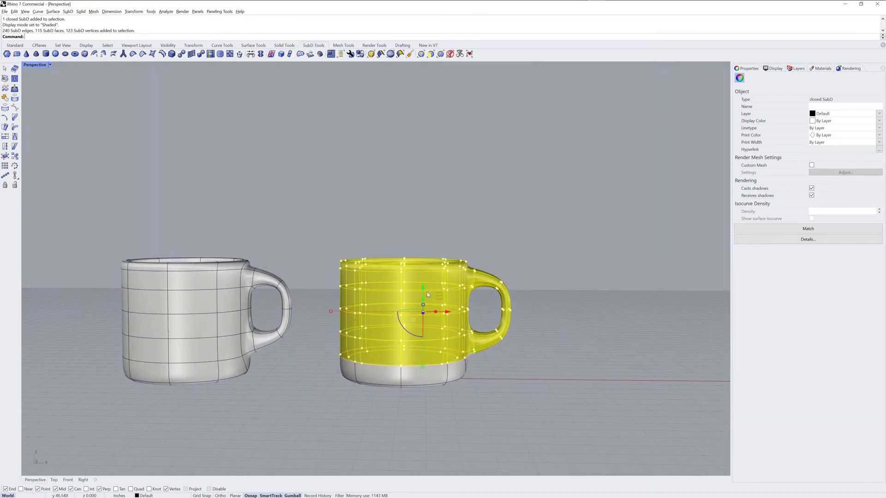
drag(424, 287, 431, 220)
right_drag(582, 240, 559, 270)
key(Escape)
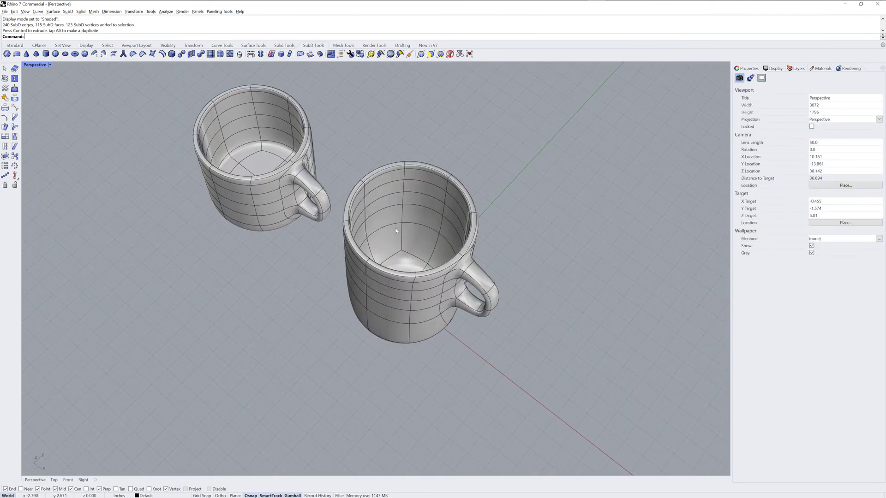
Step: Select the lowest horizontal edge loop on the tall mug's inner wall and move it down toward the floor
click(389, 225)
right_drag(395, 225, 406, 246)
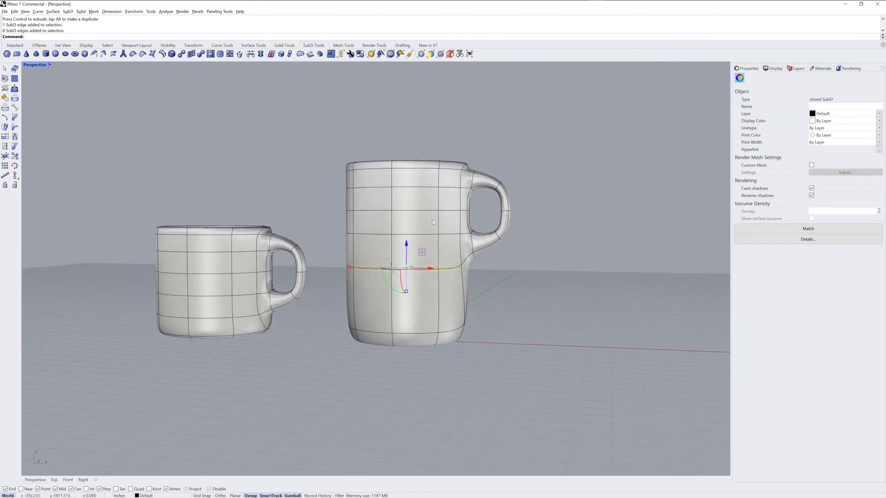
drag(406, 246, 407, 248)
drag(408, 280, 410, 273)
right_drag(410, 272, 377, 242)
Step: Use the Ghosted display mode in the Perspective view and lower the tall mug's inner edge loop further toward the base
click(50, 65)
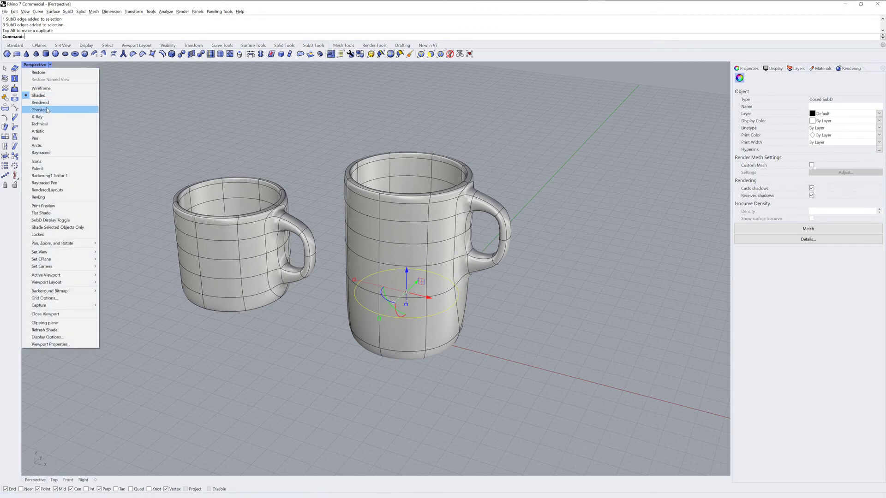
click(48, 110)
right_drag(292, 326, 411, 278)
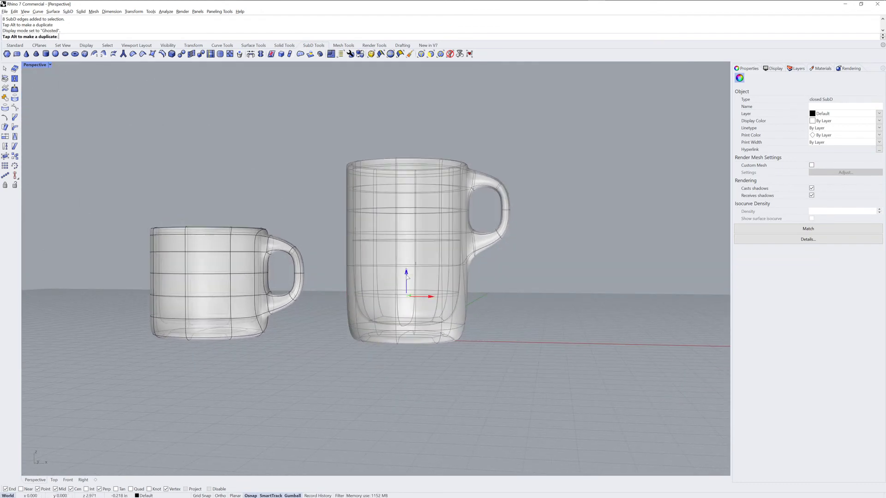
drag(406, 288, 406, 282)
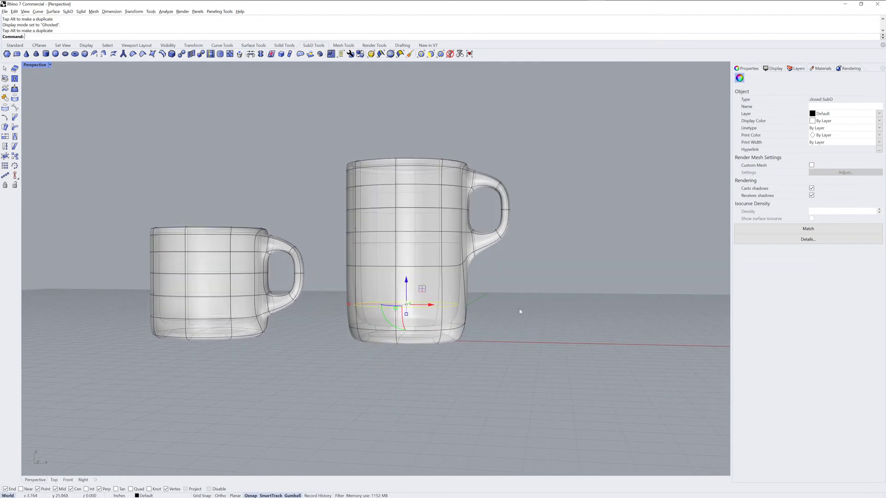
right_drag(520, 310, 524, 312)
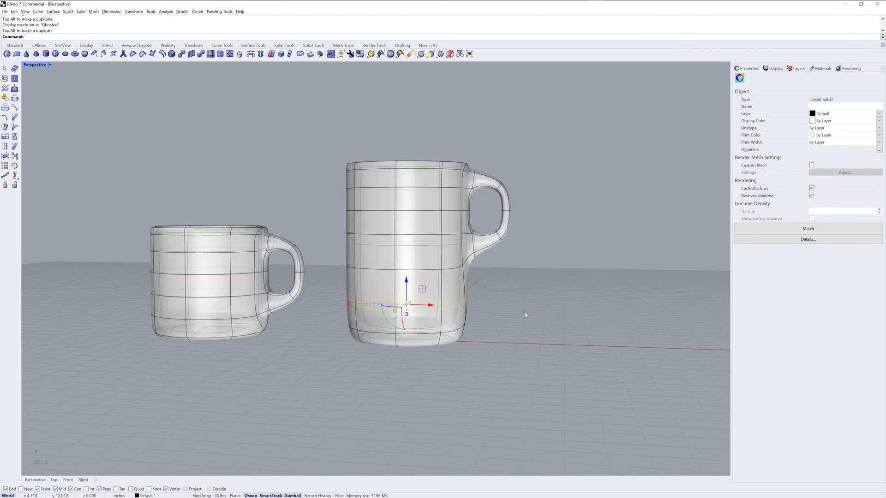
Step: Scale the whole tall mug down uniformly from base point 0, using two picked reference points
click(524, 312)
right_drag(502, 266, 500, 304)
click(450, 277)
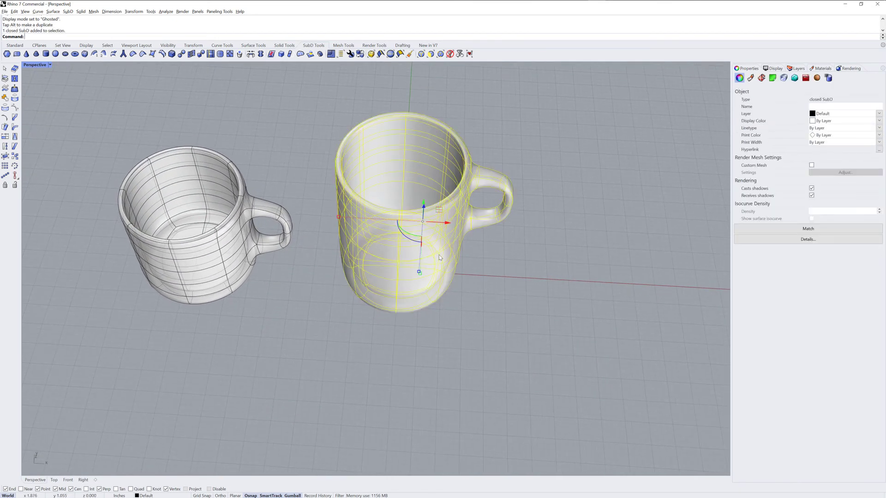
right_drag(450, 277, 456, 358)
text(cale)
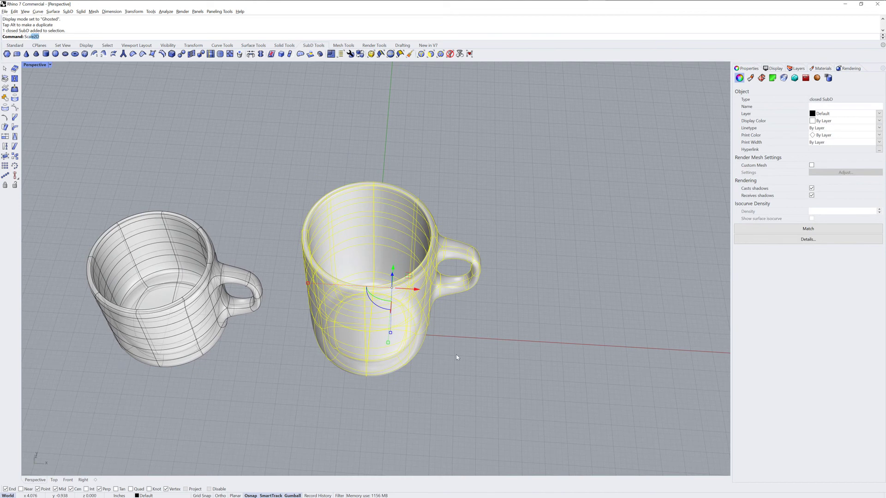
key(Return)
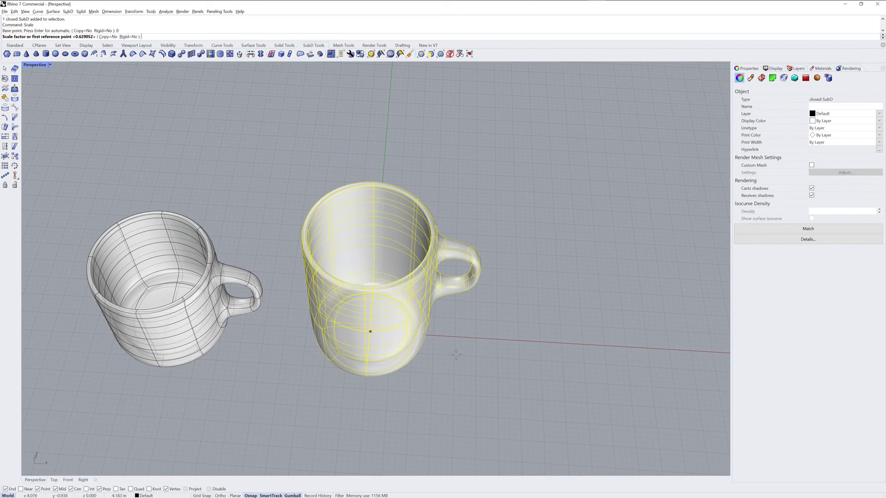
click(623, 213)
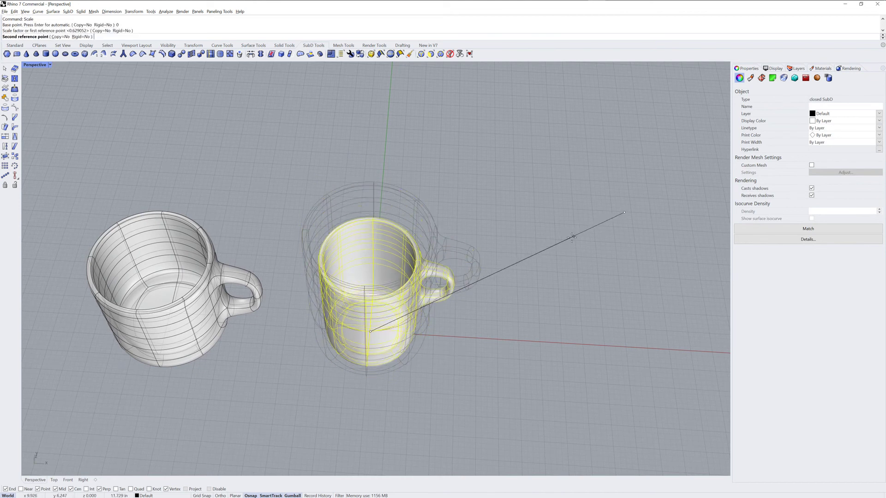
click(539, 263)
key(Escape)
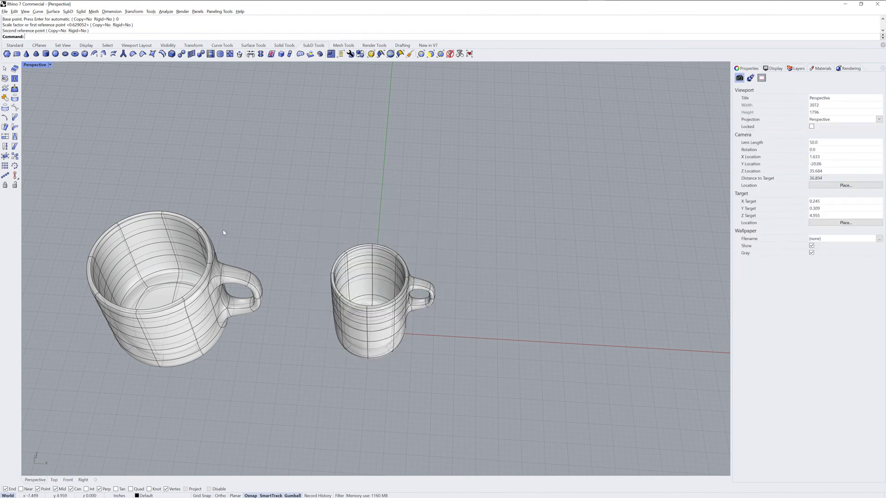
Step: Return to the Shaded display mode and pull the small mug's rim edge opposite the handle outward to form a pouring spout
click(49, 66)
click(43, 97)
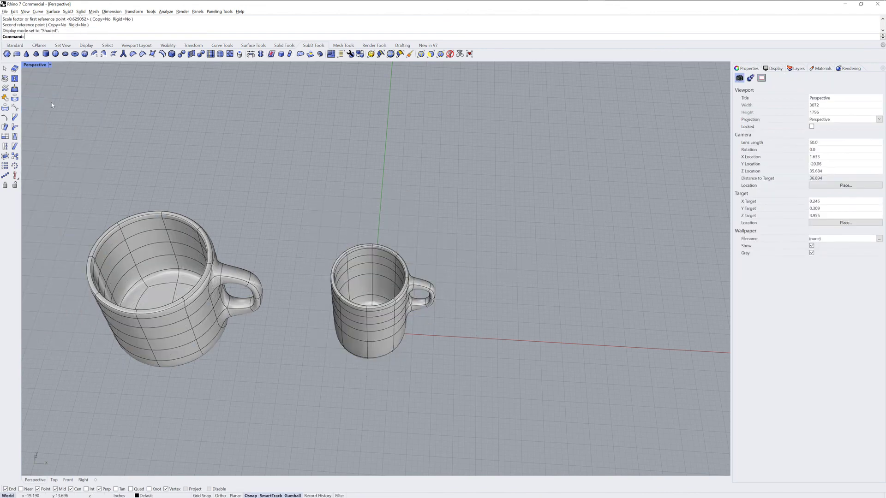
right_drag(221, 328, 356, 306)
scroll(356, 306, up, 10)
ctrl+shift+click(340, 285)
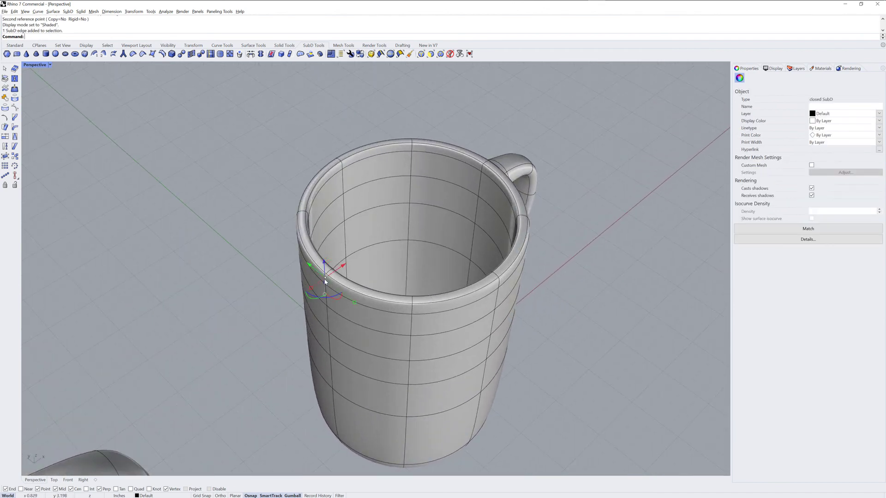
scroll(340, 285, up, 8)
scroll(342, 284, up, 2)
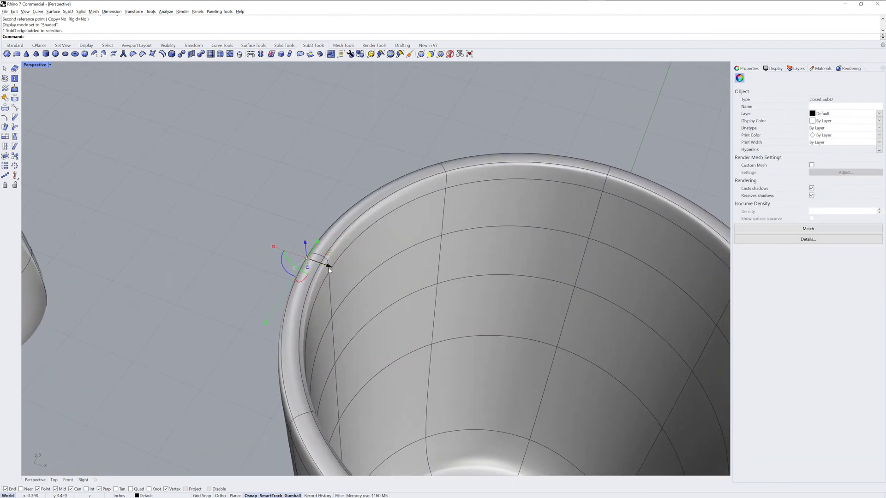
drag(326, 255, 184, 305)
Step: Examine the spouted jug's shape from the side and from above beside the larger mug
scroll(265, 312, down, 10)
right_drag(369, 397, 382, 333)
scroll(382, 333, down, 5)
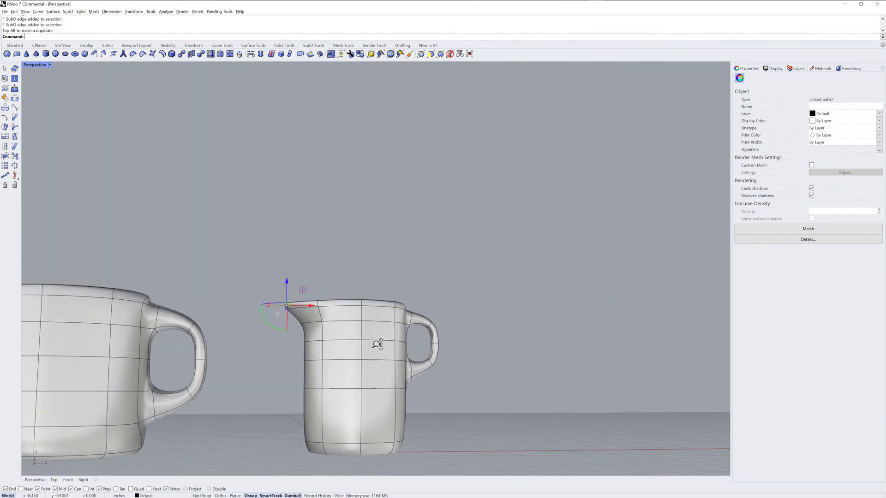
right_drag(455, 302, 522, 338)
key(Escape)
scroll(423, 360, up, 4)
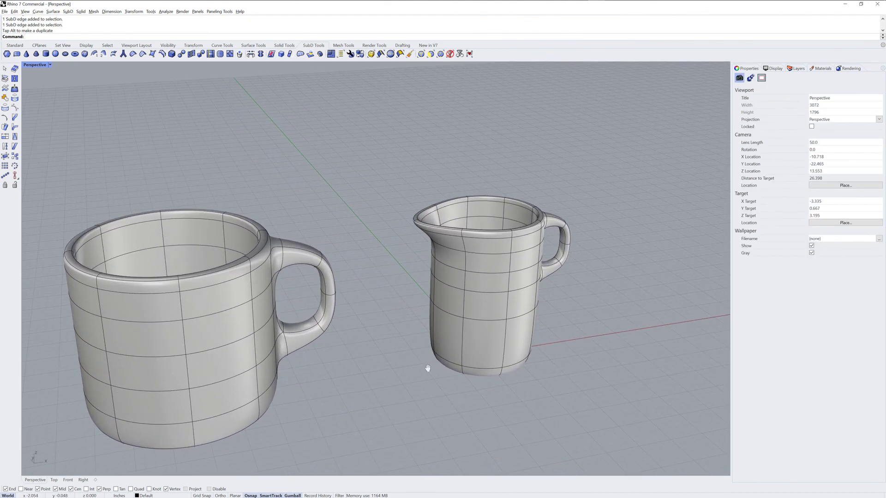
shift+right_drag(427, 368, 466, 340)
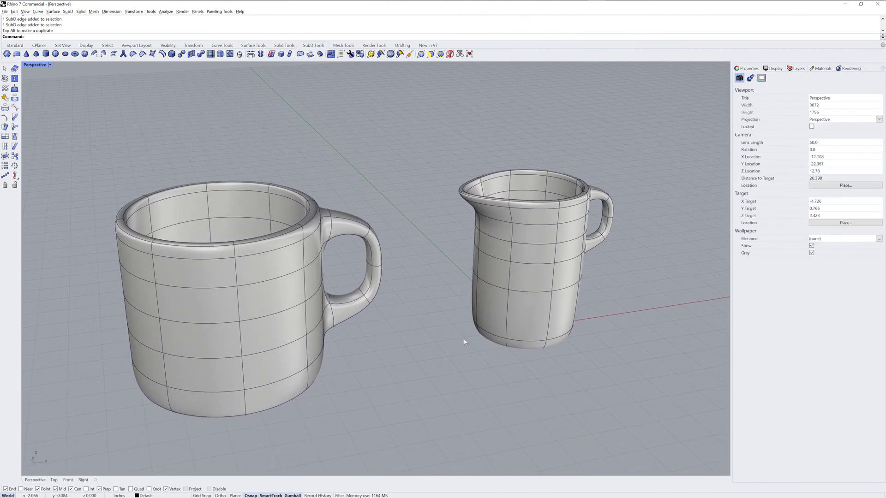